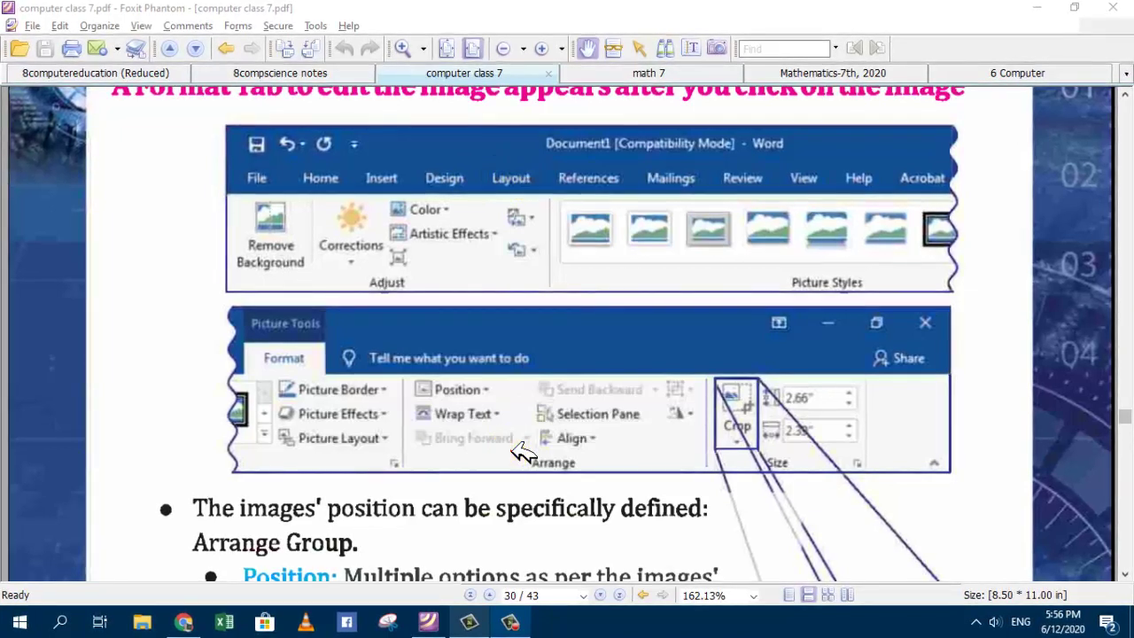
# Scroll the textbook PDF down to the Layout Tab heading and ribbon images on page 28
pyautogui.scroll(-5, 523, 447)
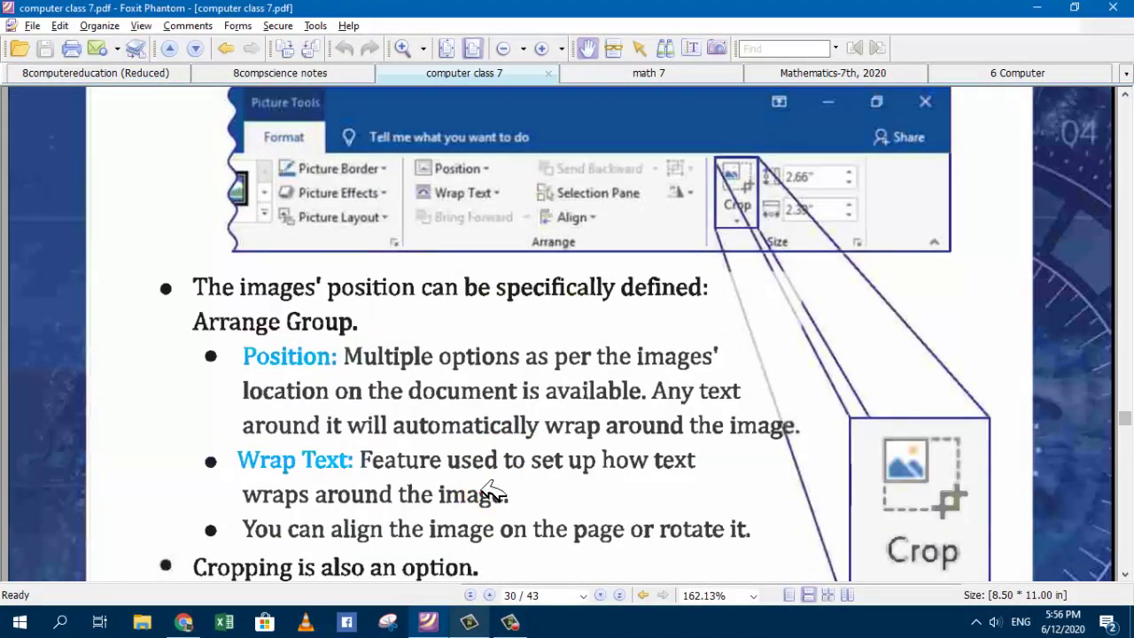
pyautogui.scroll(-5, 492, 492)
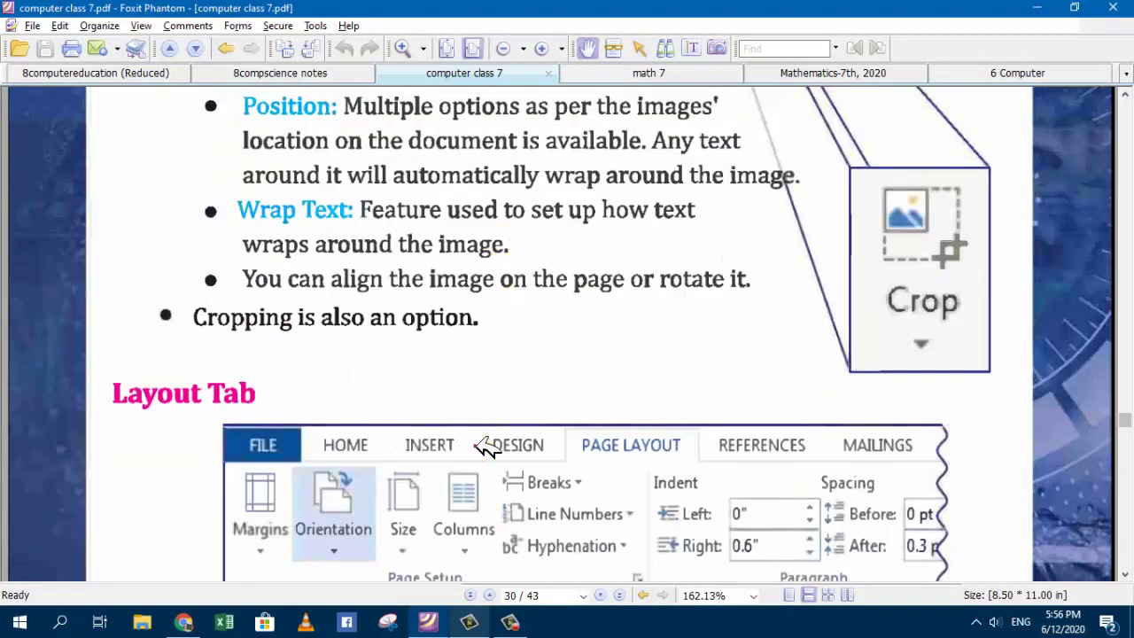
pyautogui.scroll(-2, 485, 447)
pyautogui.scroll(-6, 486, 448)
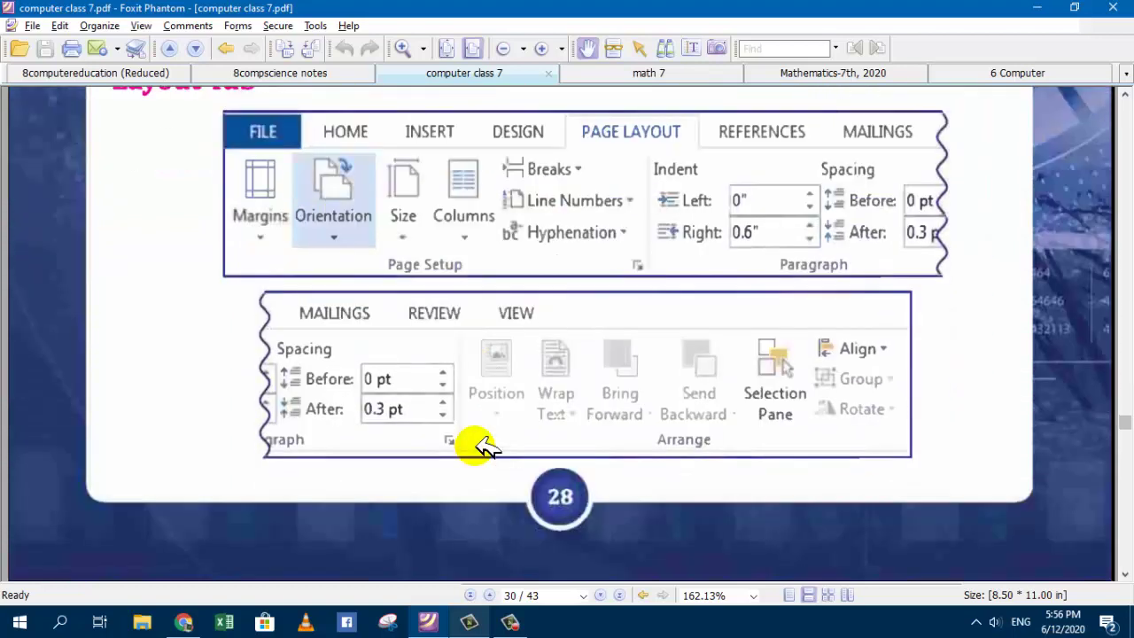
pyautogui.scroll(-5, 486, 447)
pyautogui.scroll(8, 485, 447)
pyautogui.scroll(2, 486, 448)
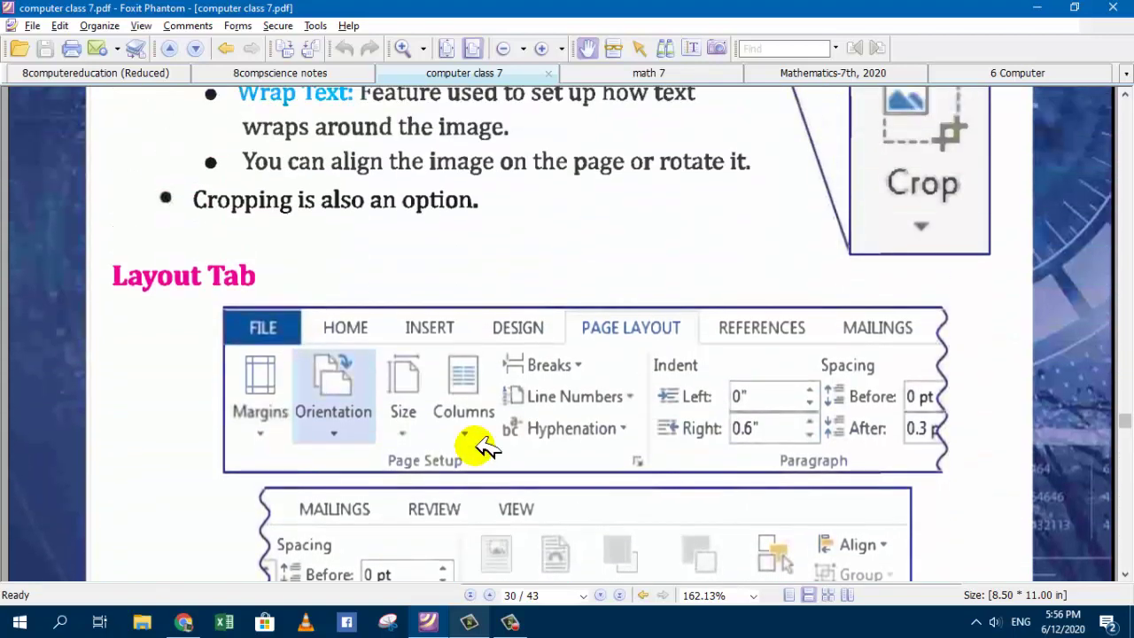
pyautogui.scroll(-1, 485, 447)
pyautogui.scroll(-1, 486, 447)
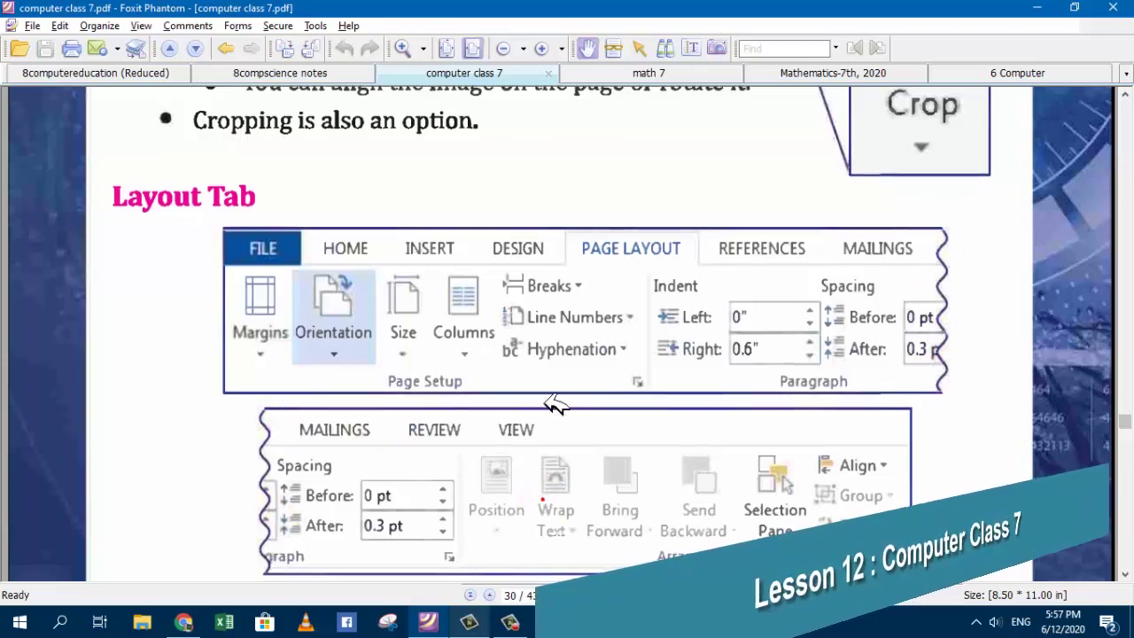
pyautogui.scroll(-3, 545, 380)
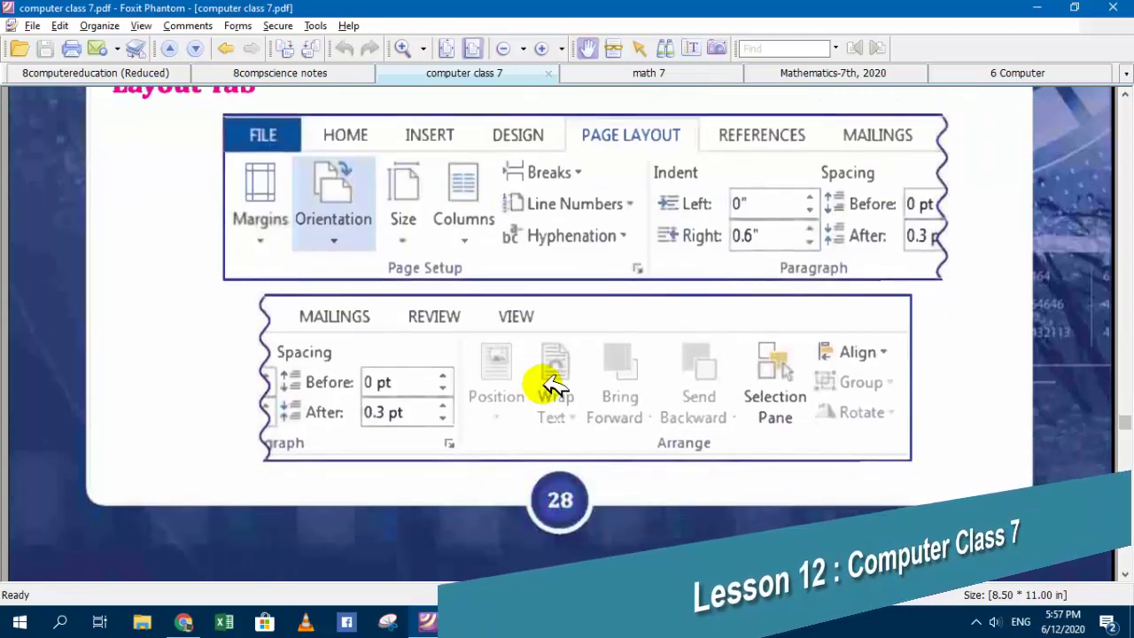
pyautogui.scroll(1, 412, 377)
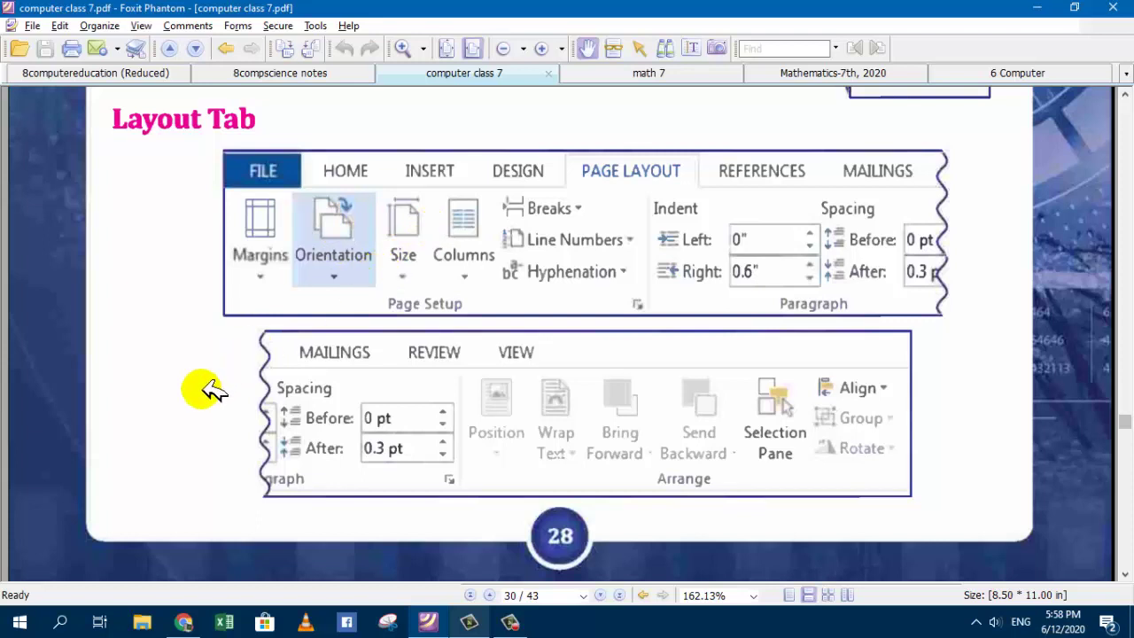
# Search Windows for 'ms word' and launch Word 2016 from the results
pyautogui.click(67, 623)
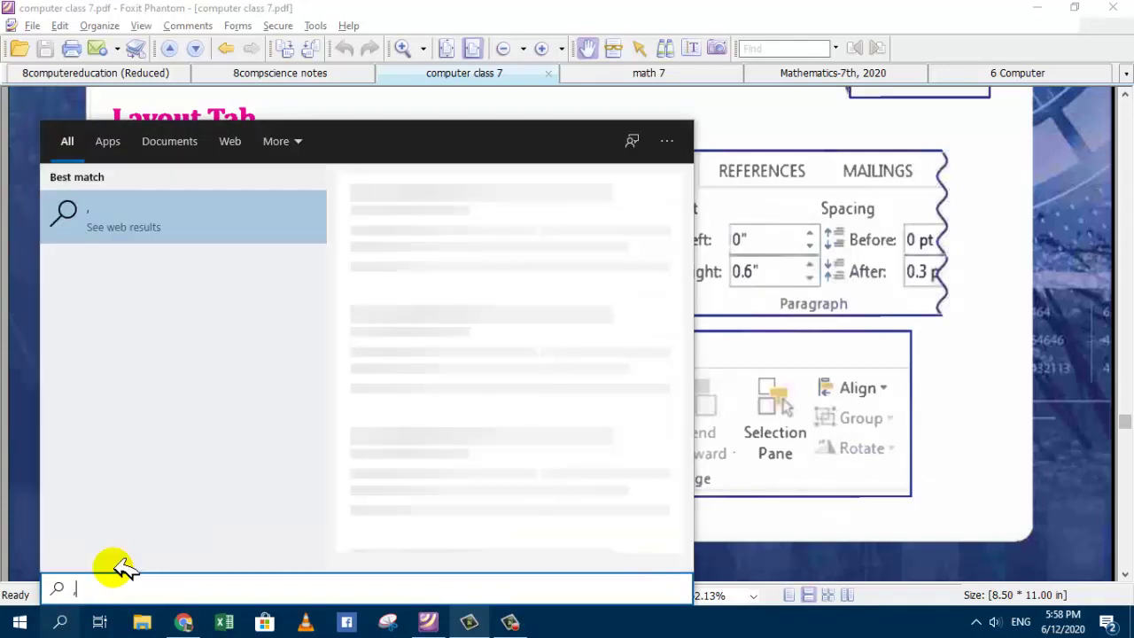
pyautogui.write('ms wor')
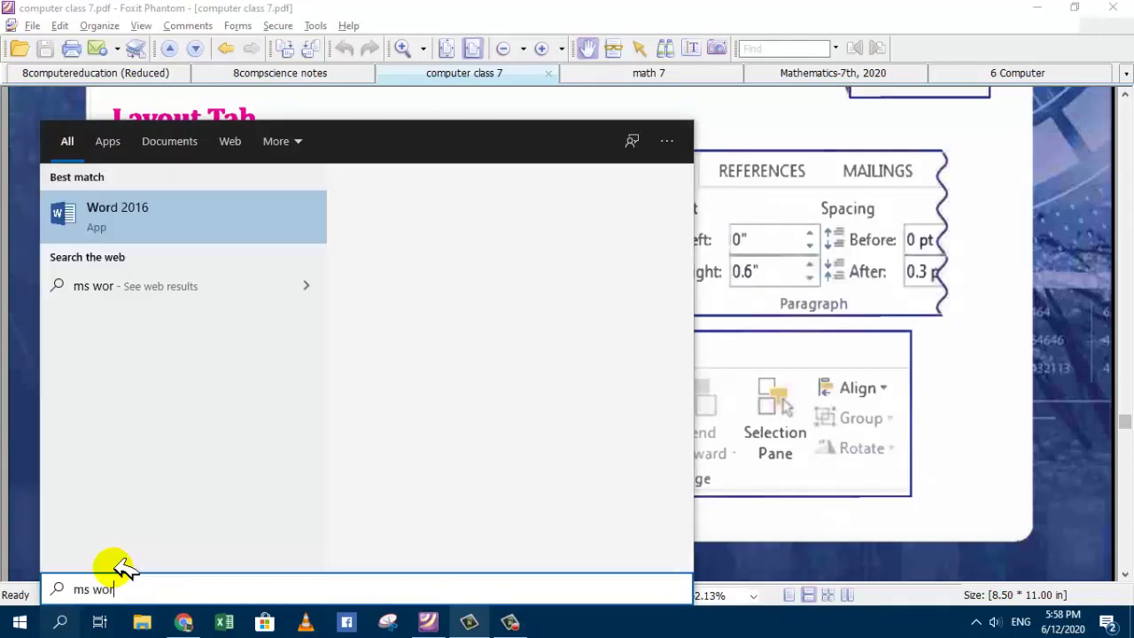
pyautogui.write('d')
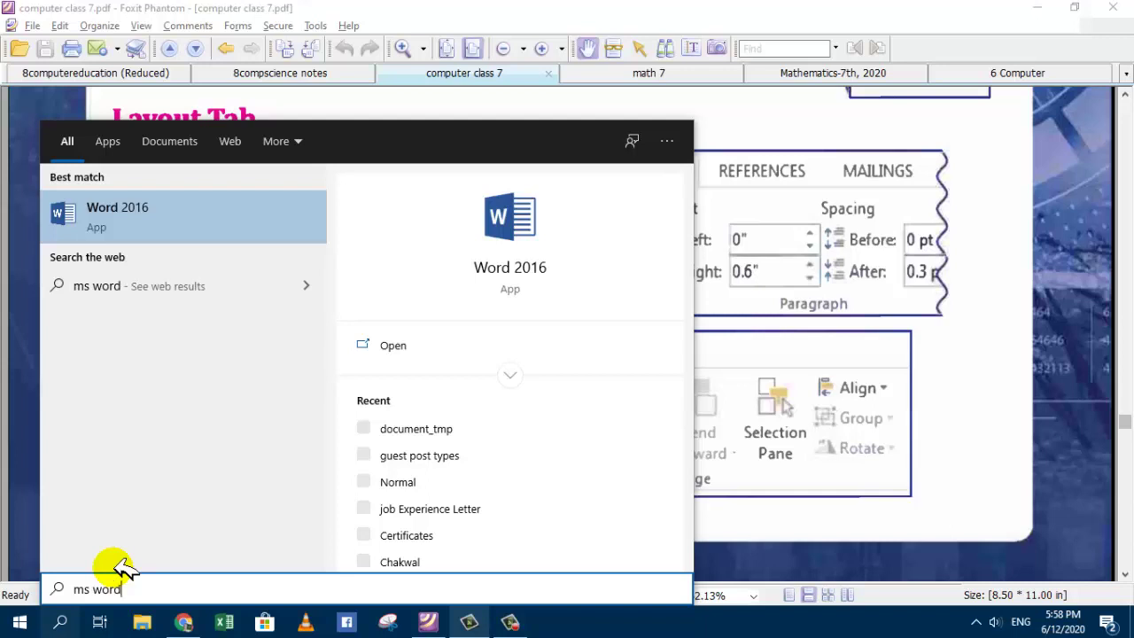
pyautogui.click(155, 221)
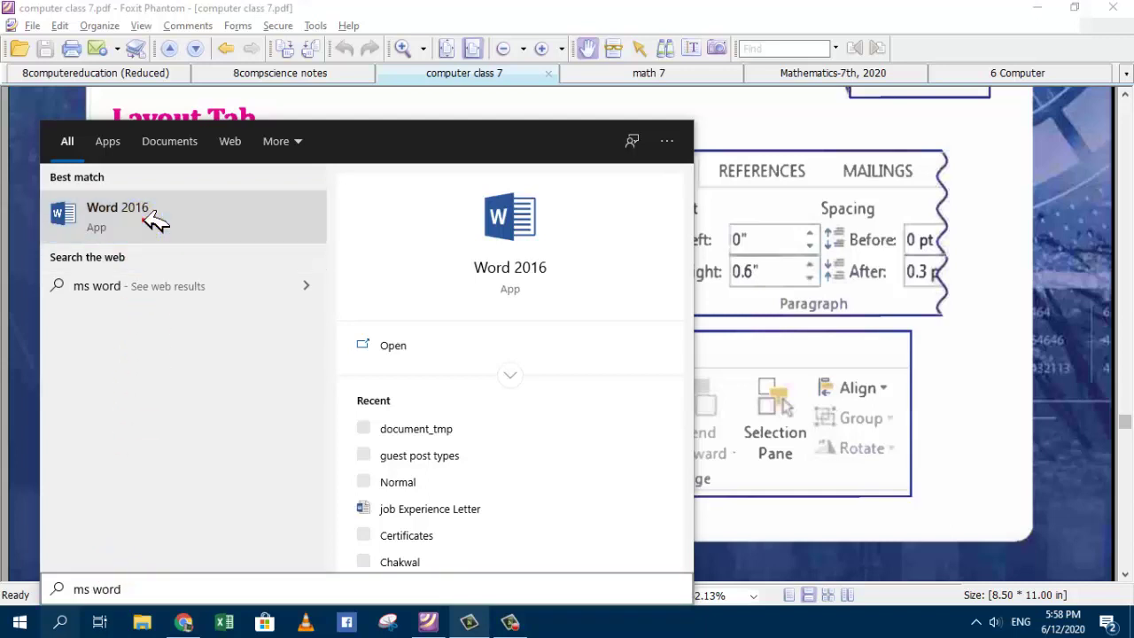
pyautogui.click(146, 219)
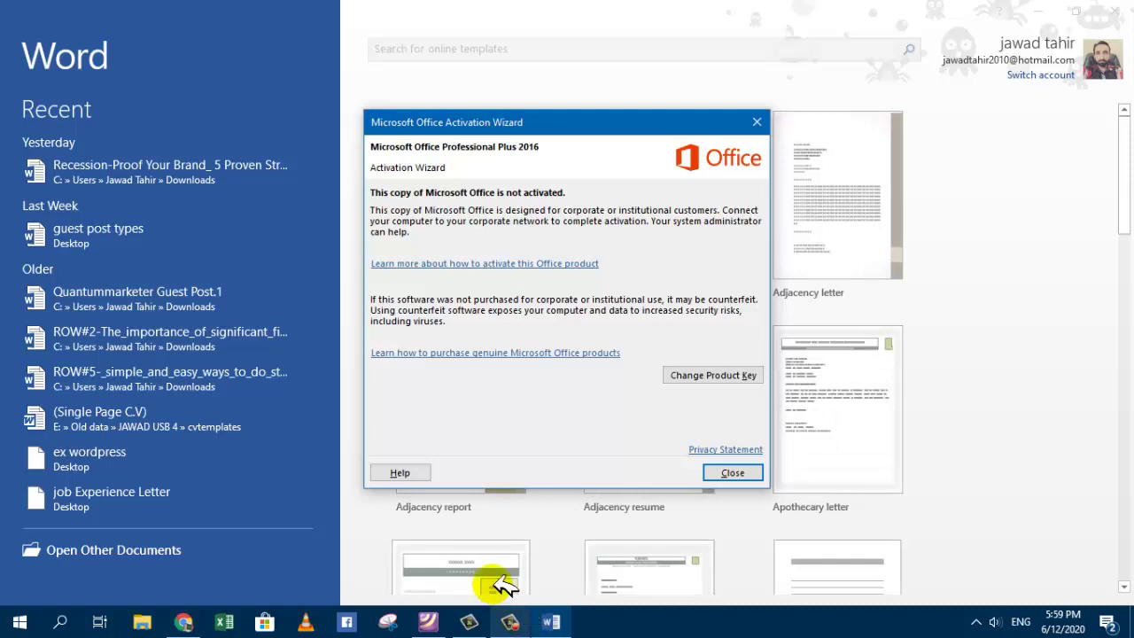
# Close the activation notice, open the recent 'guest post types' document, and show the Layout tab
pyautogui.click(724, 470)
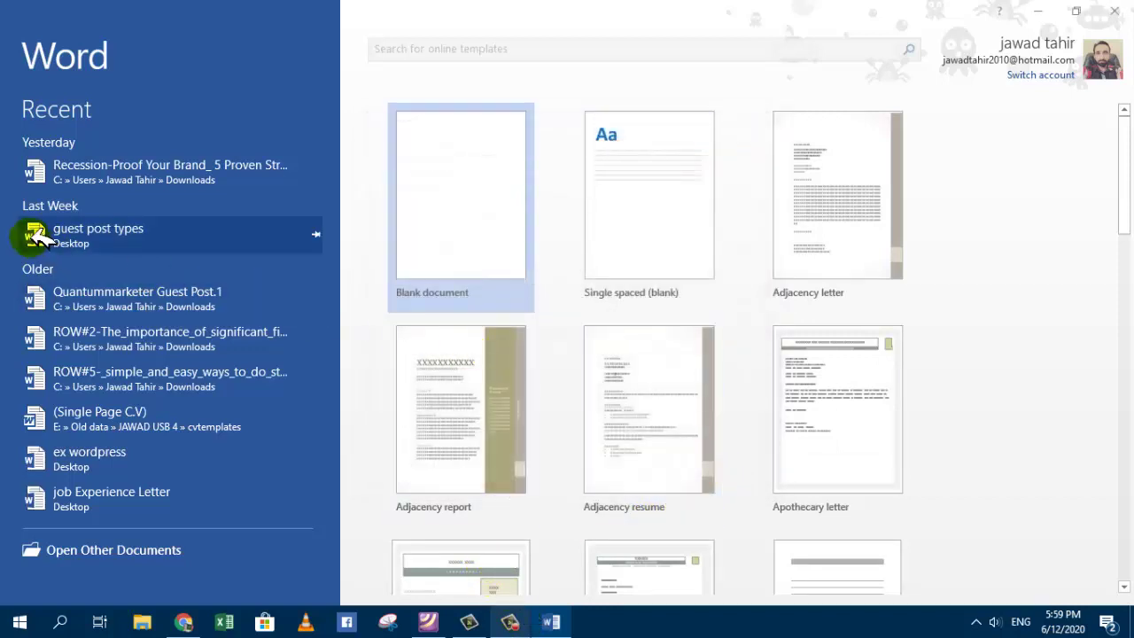
pyautogui.click(124, 229)
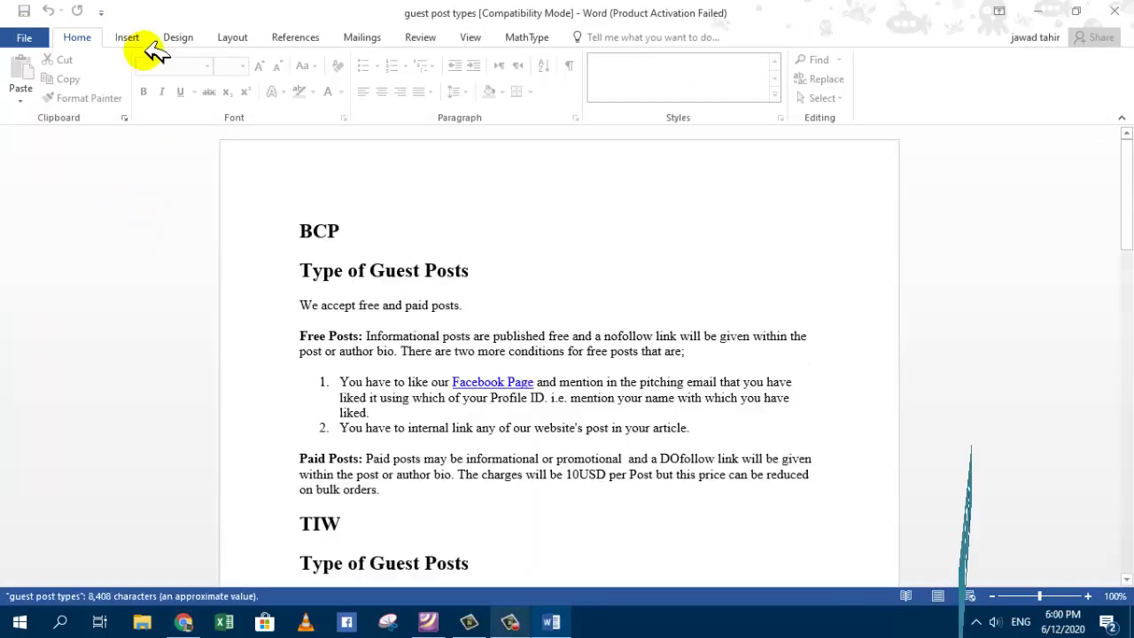
pyautogui.click(243, 38)
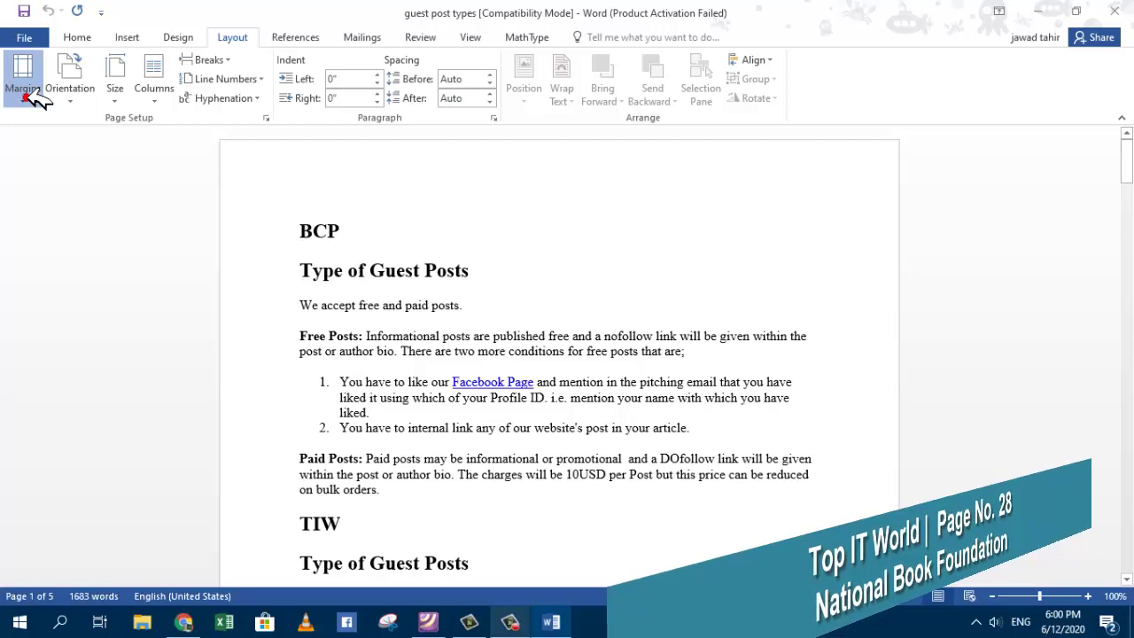
# Apply the Mirrored margin preset (inside 1.25", outside 1") to the document
pyautogui.click(31, 98)
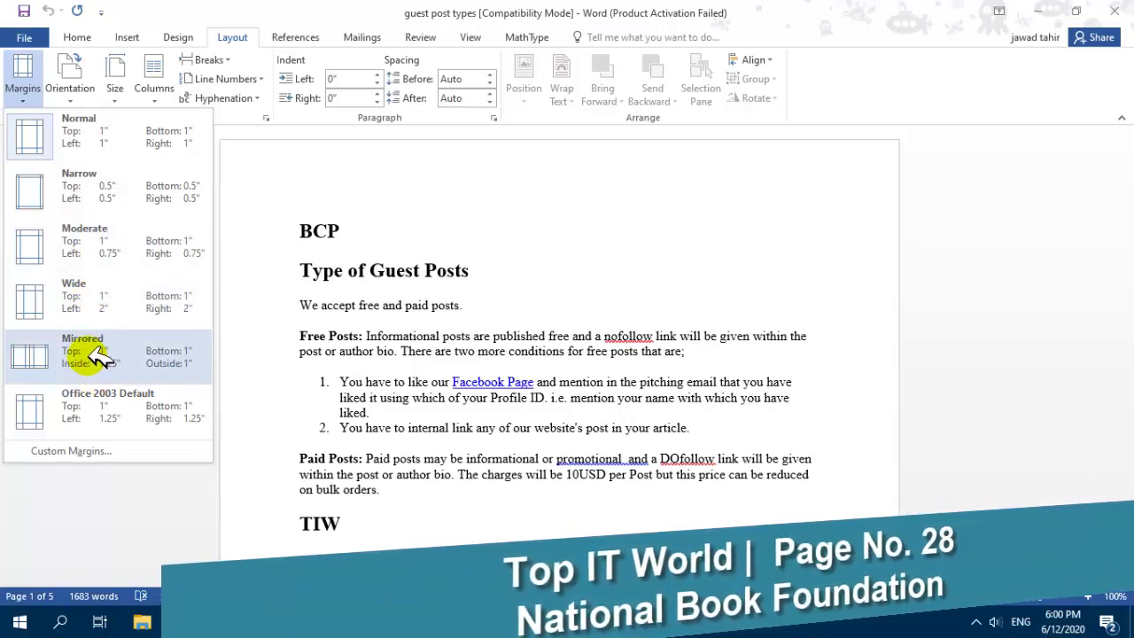
pyautogui.press('Escape')
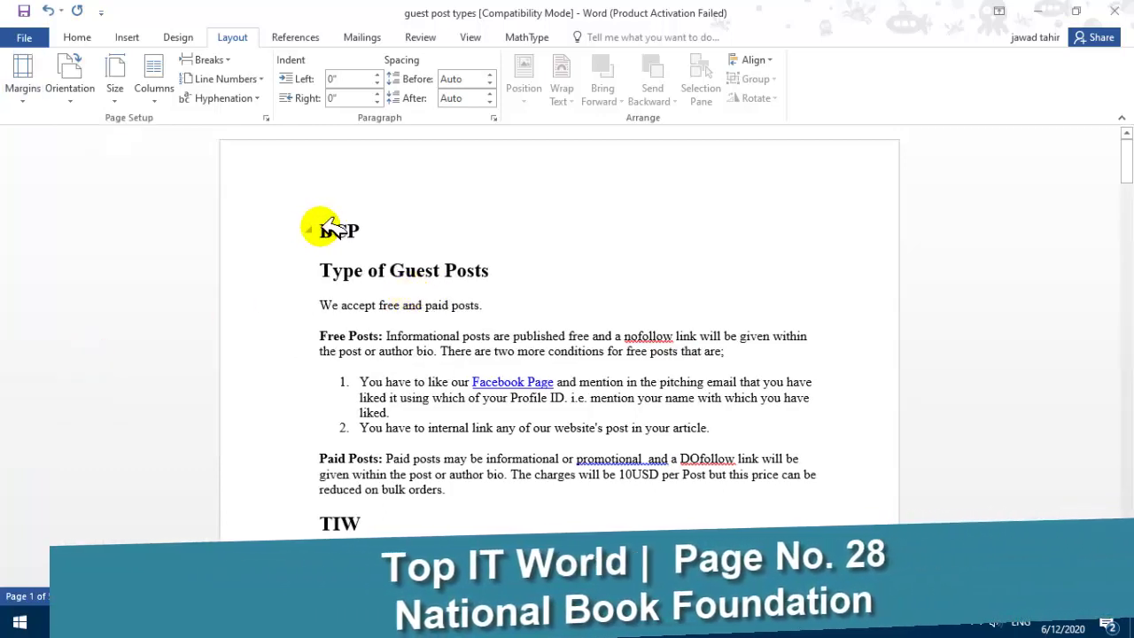
pyautogui.click(80, 93)
pyautogui.click(133, 164)
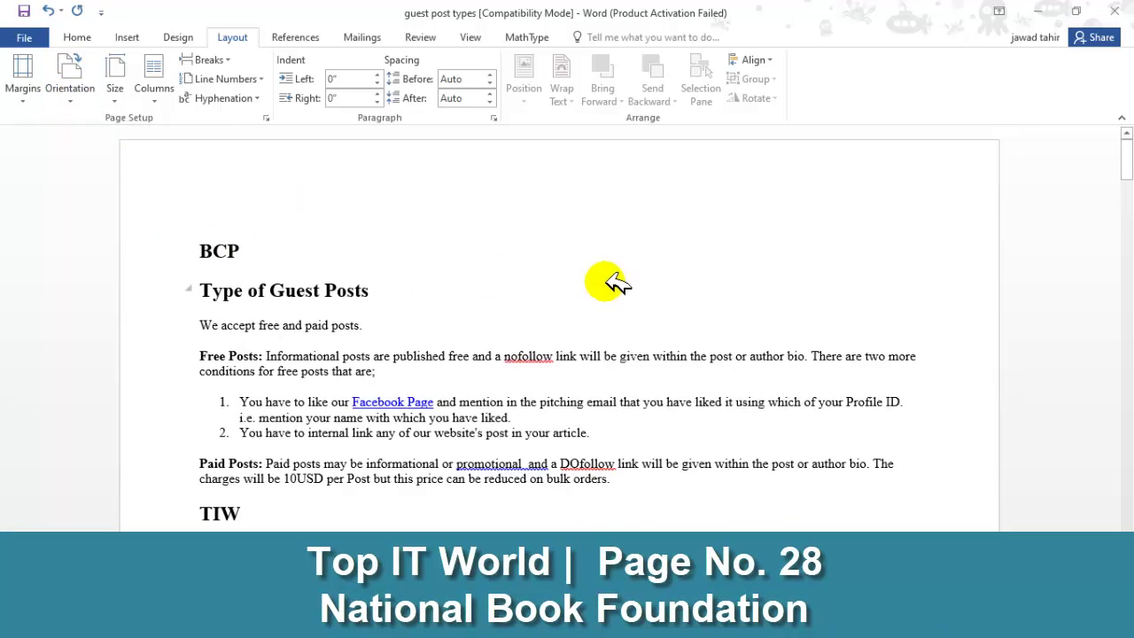
pyautogui.click(80, 94)
pyautogui.click(102, 128)
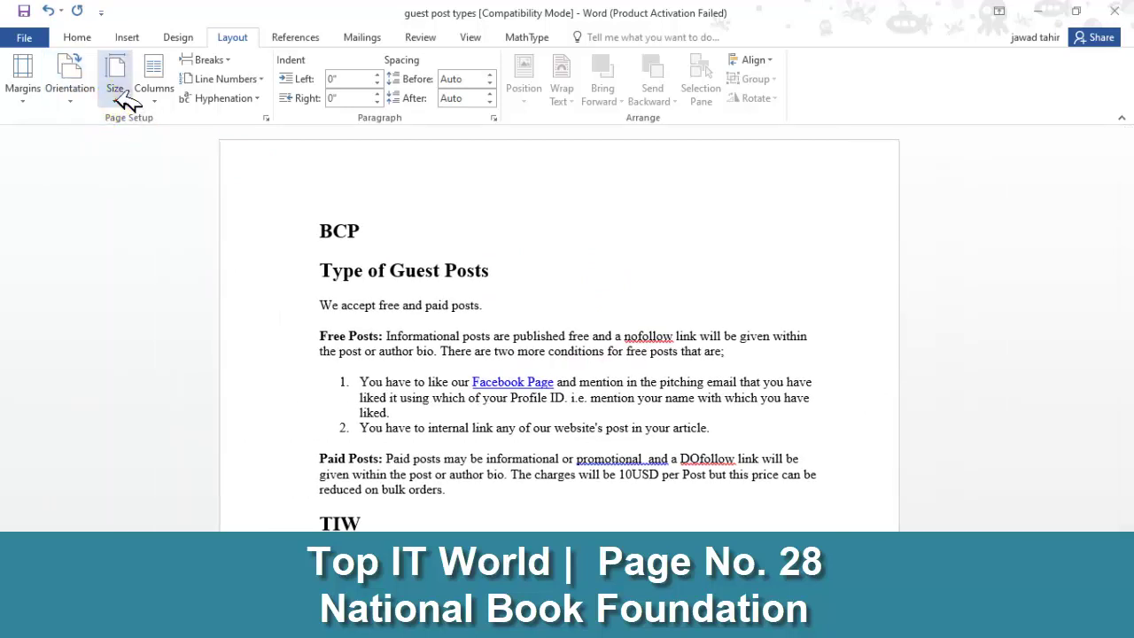
pyautogui.click(127, 100)
pyautogui.click(210, 159)
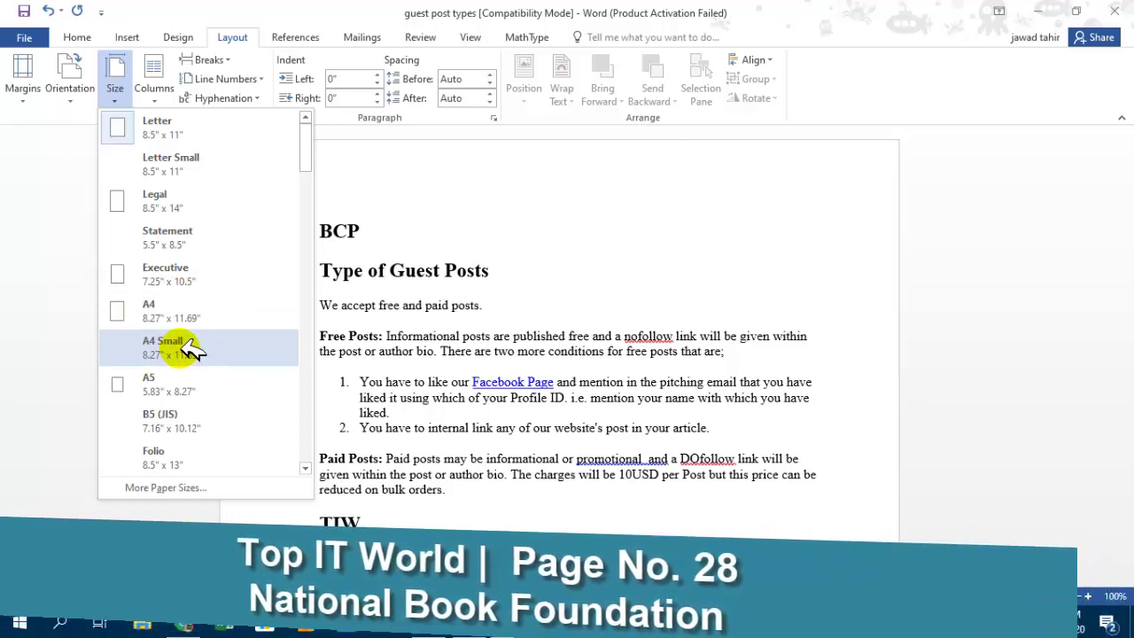
# Browse the Columns and Breaks choices without inserting or changing anything
pyautogui.click(428, 341)
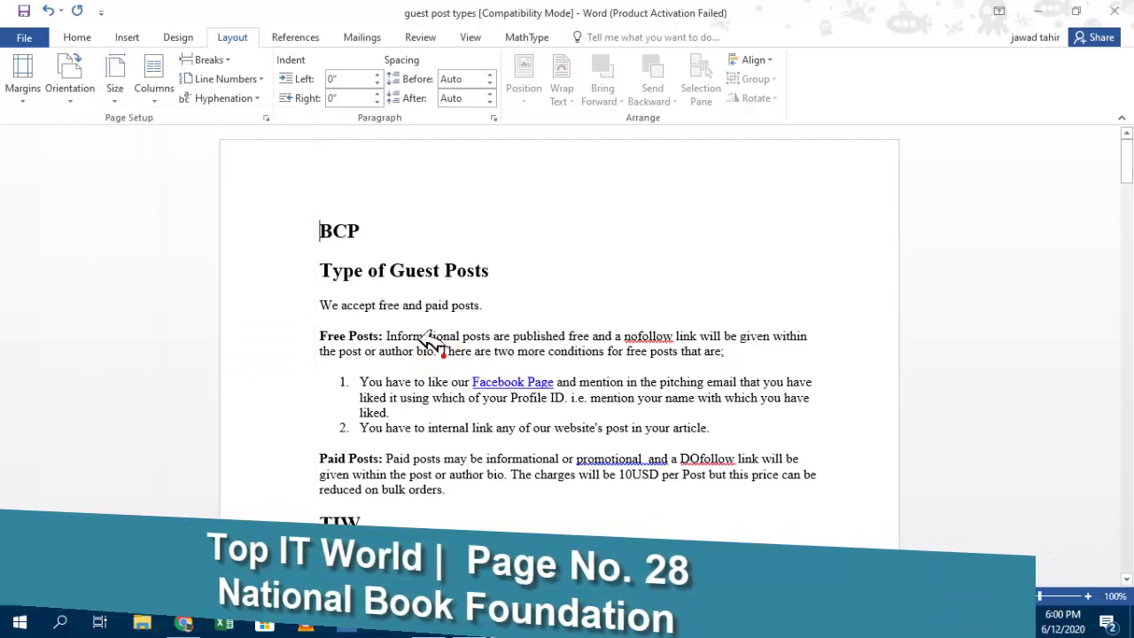
pyautogui.click(155, 89)
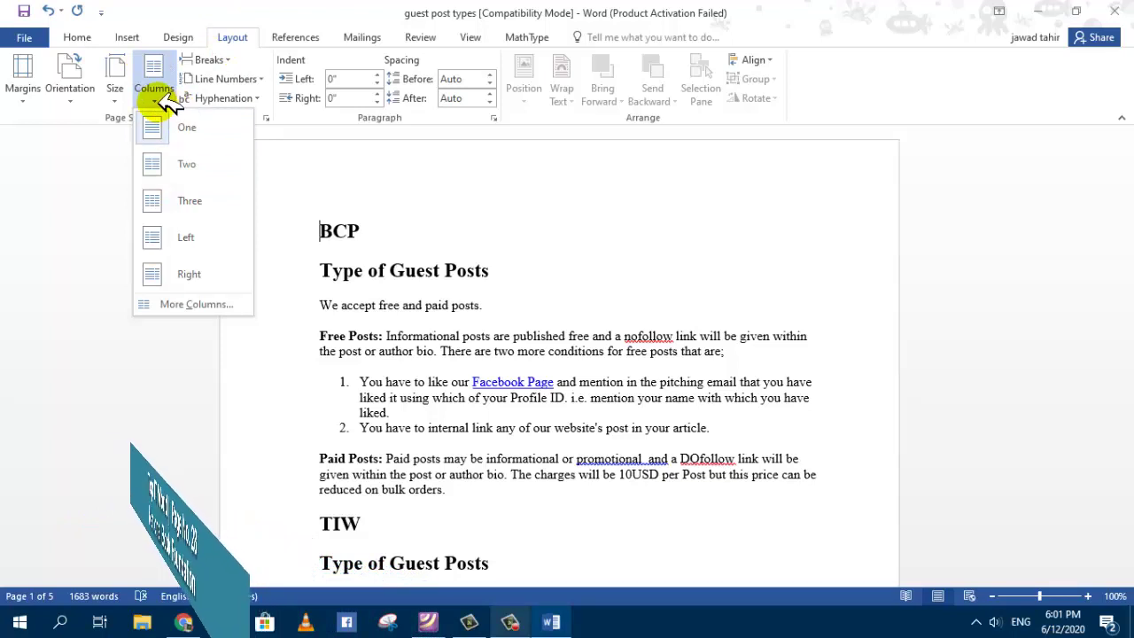
pyautogui.click(237, 61)
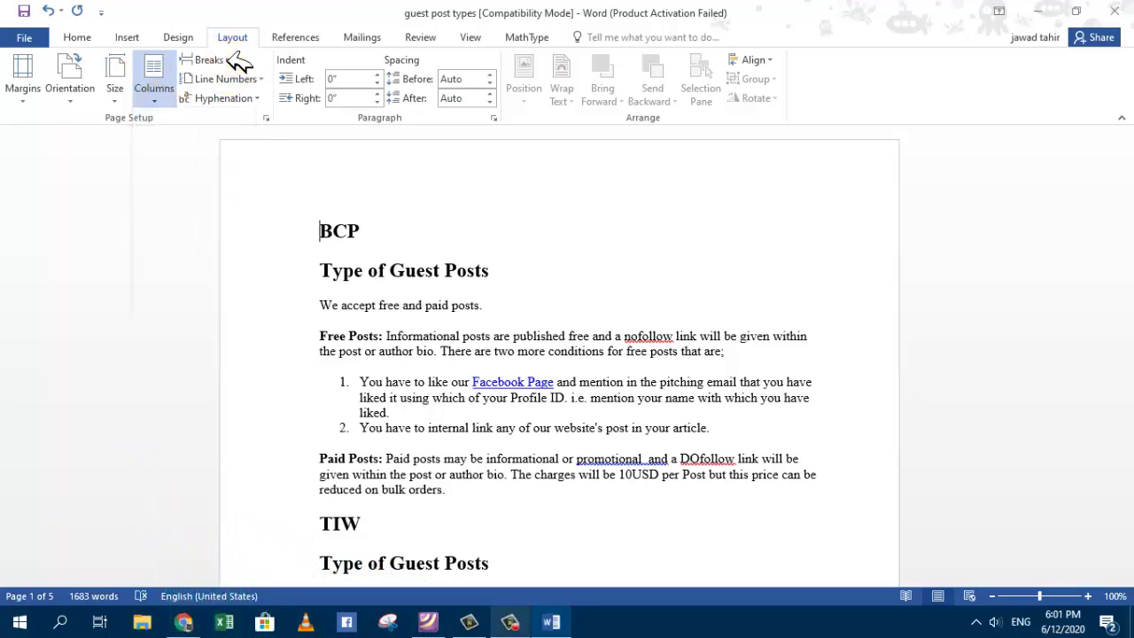
pyautogui.click(237, 60)
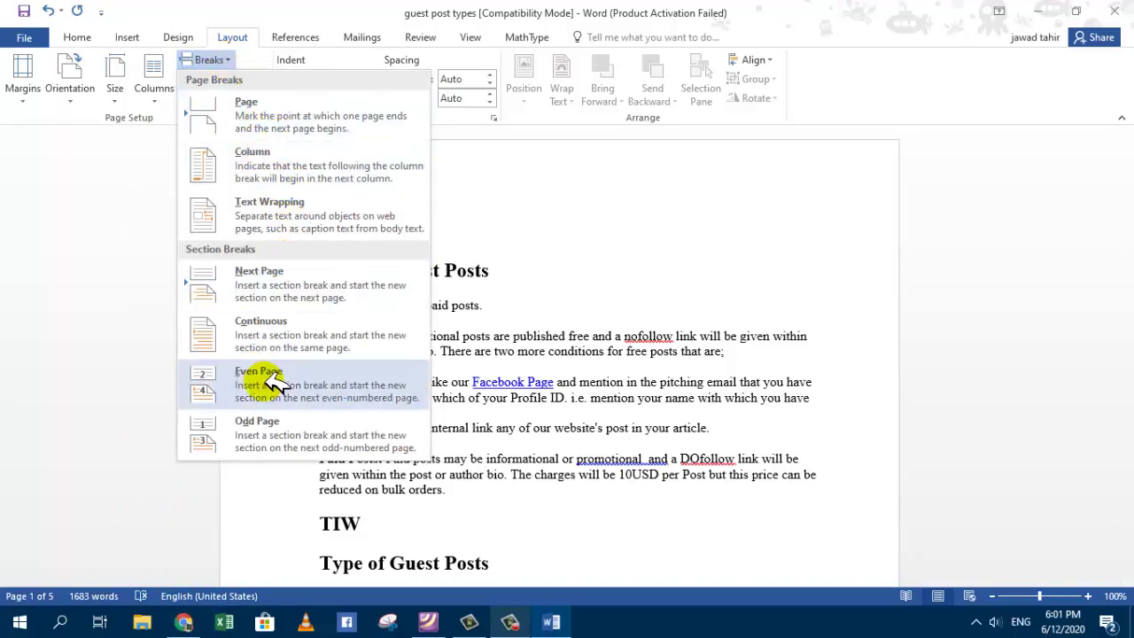
pyautogui.click(576, 253)
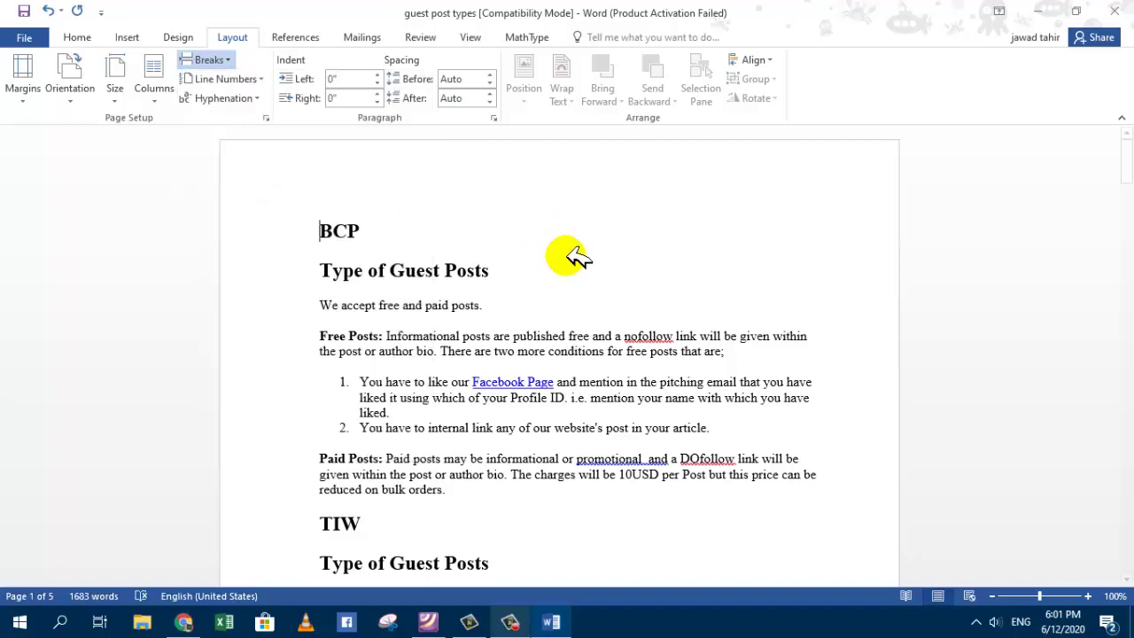
# Review the Line Numbers and Hyphenation (None/Automatic/Manual) options, leaving both unchanged
pyautogui.click(262, 79)
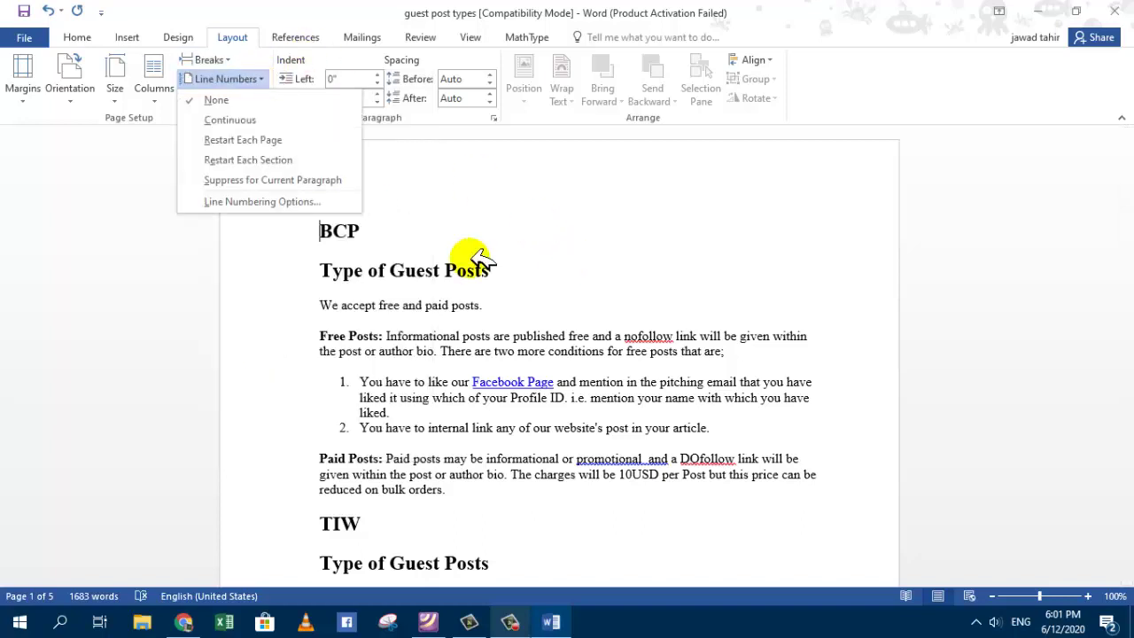
pyautogui.click(496, 281)
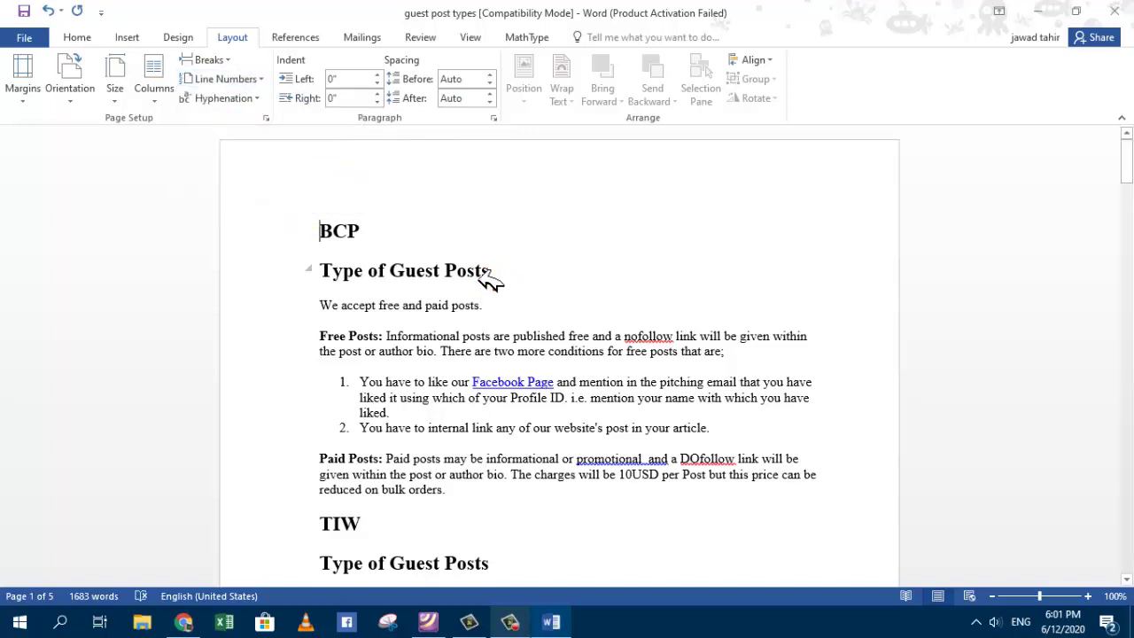
pyautogui.click(257, 98)
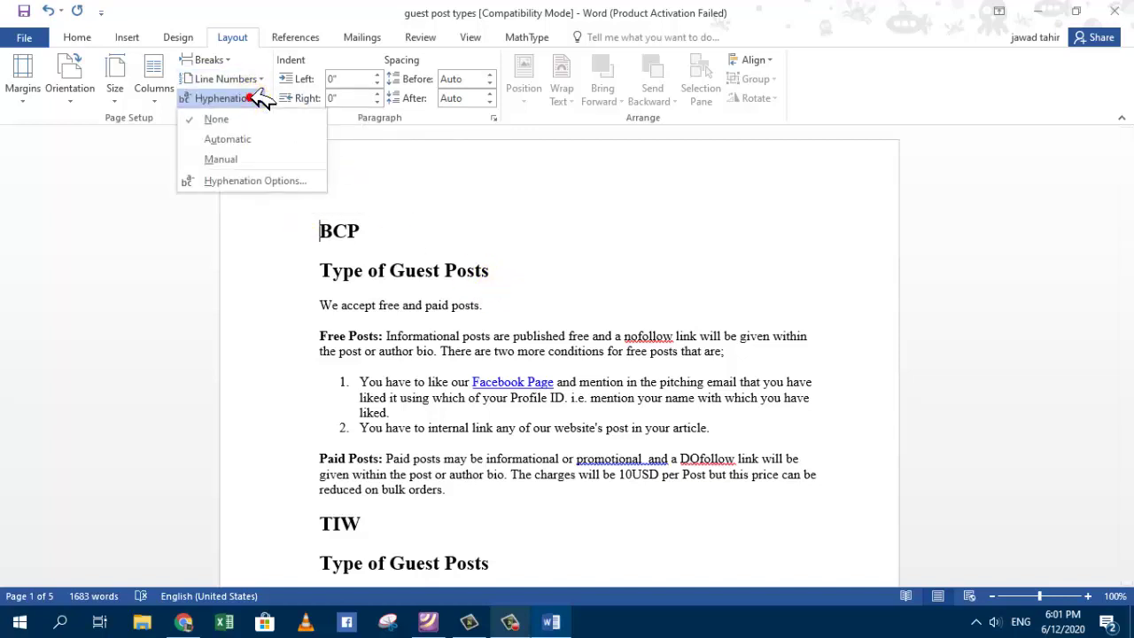
pyautogui.click(501, 238)
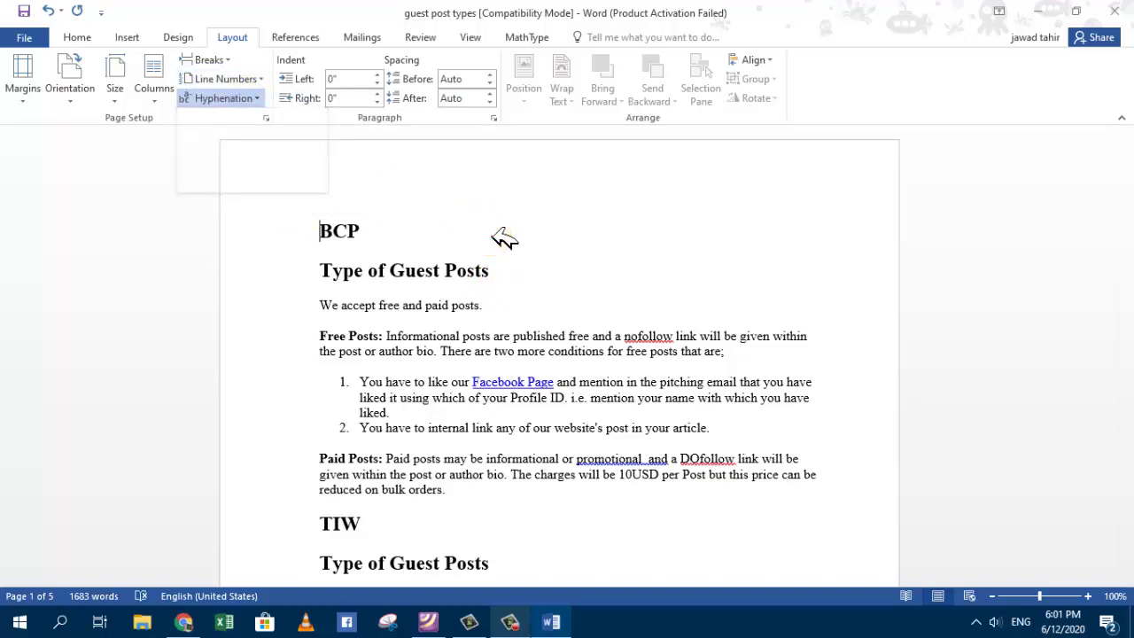
# Switch to the textbook PDF and scroll to page 31's Page Setup dialog illustration
pyautogui.click(429, 622)
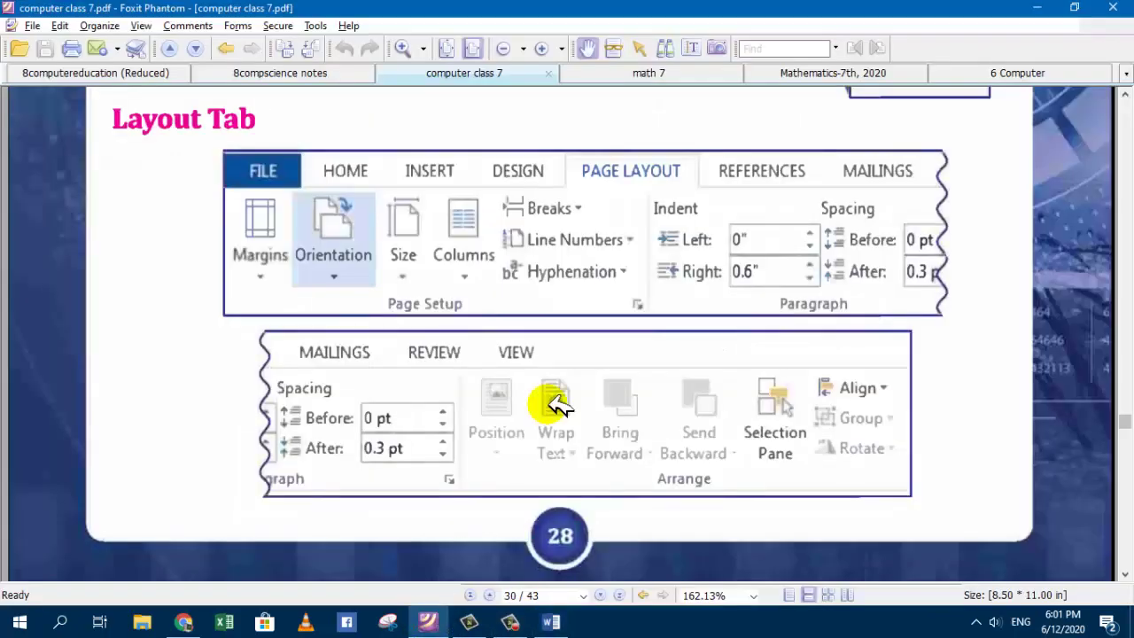
pyautogui.scroll(-2, 567, 395)
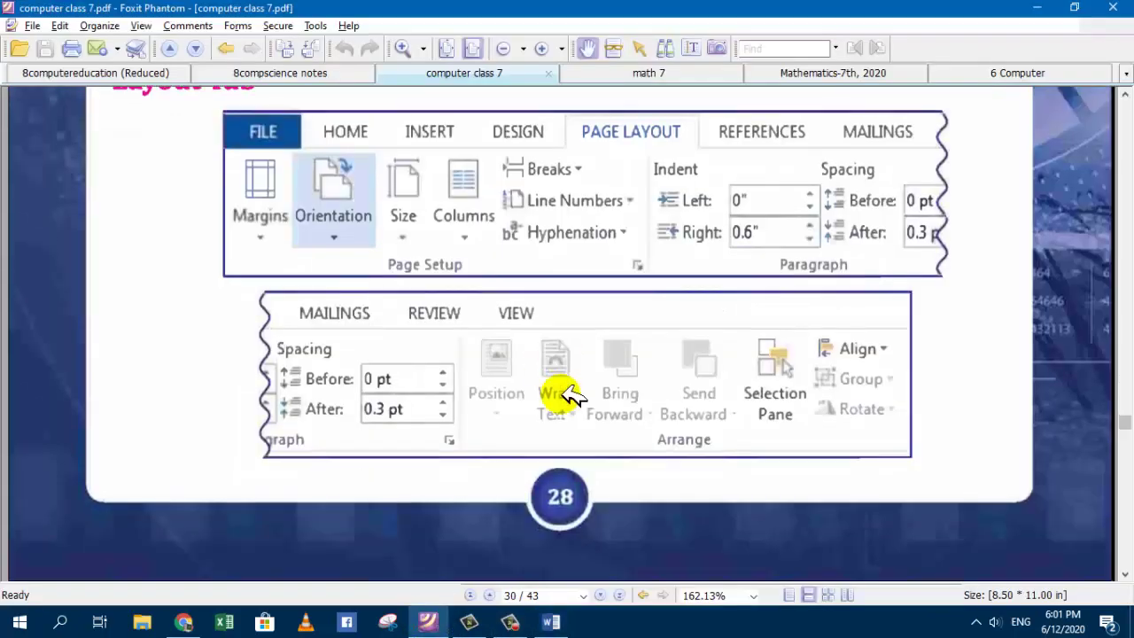
pyautogui.scroll(-3, 567, 394)
pyautogui.scroll(-2, 567, 394)
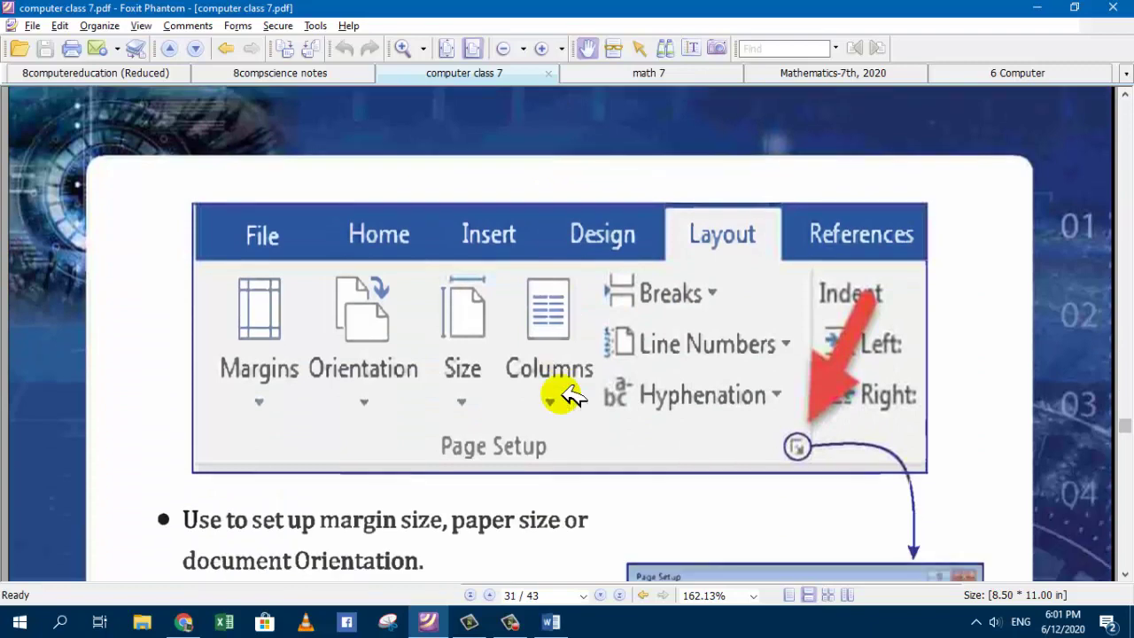
pyautogui.scroll(-1, 566, 394)
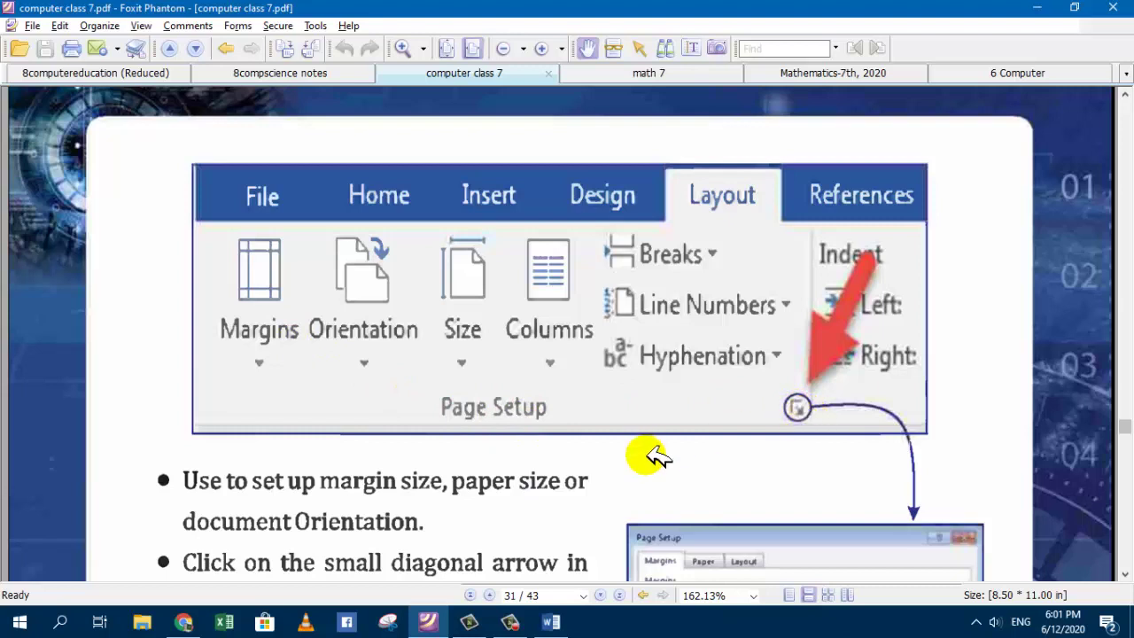
pyautogui.scroll(-3, 678, 253)
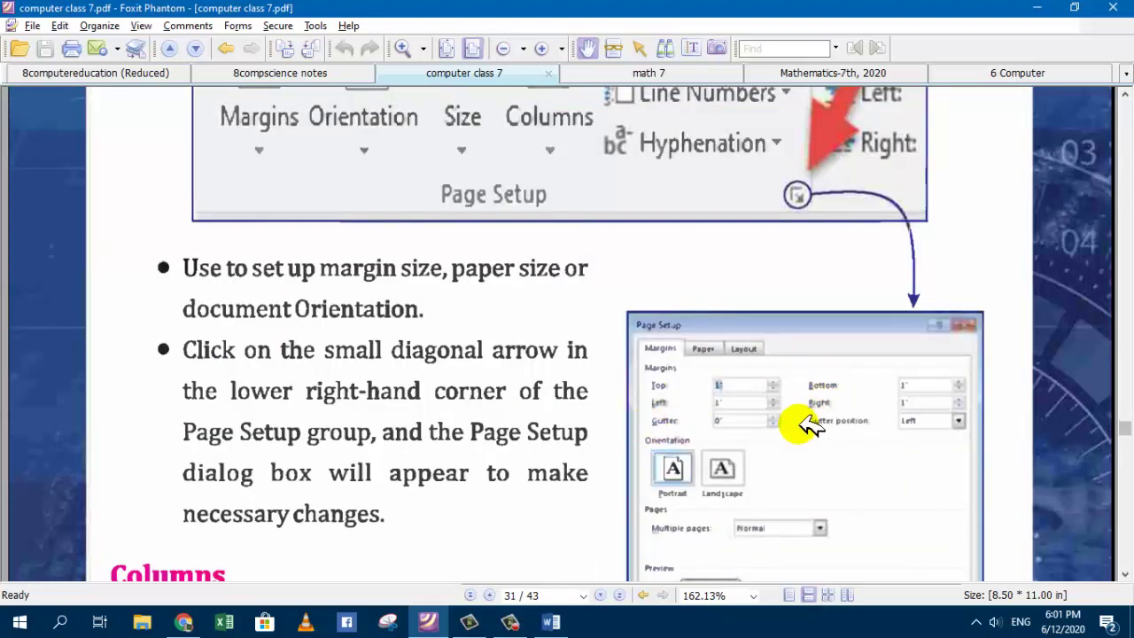
# In Word, open the Paragraph dialog, reposition it, and close it without changes
pyautogui.click(553, 623)
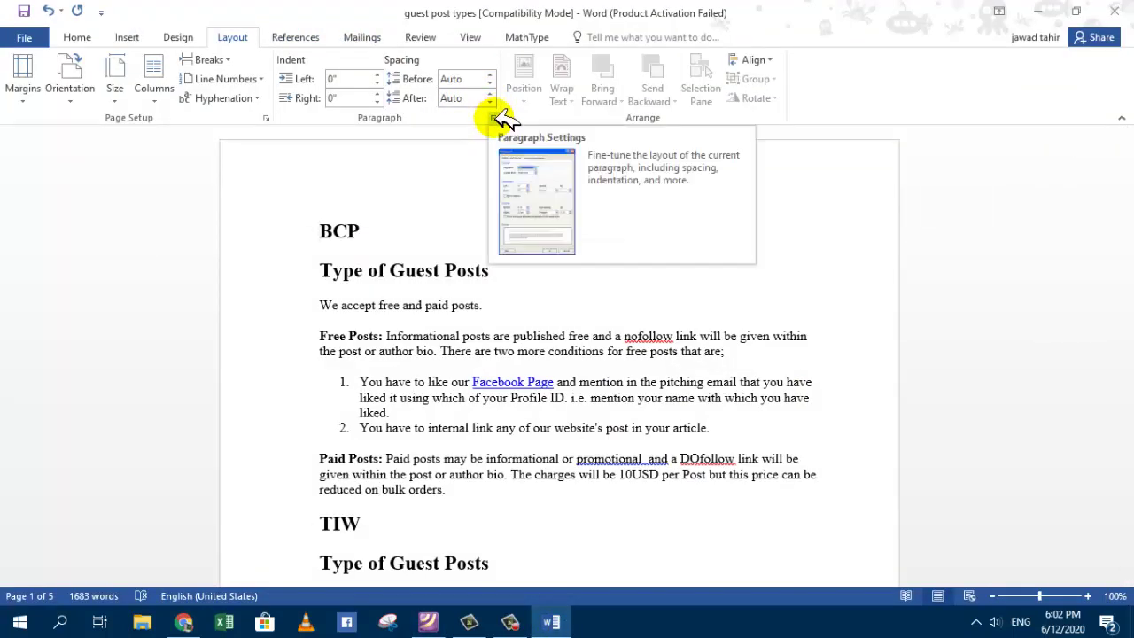
pyautogui.click(495, 116)
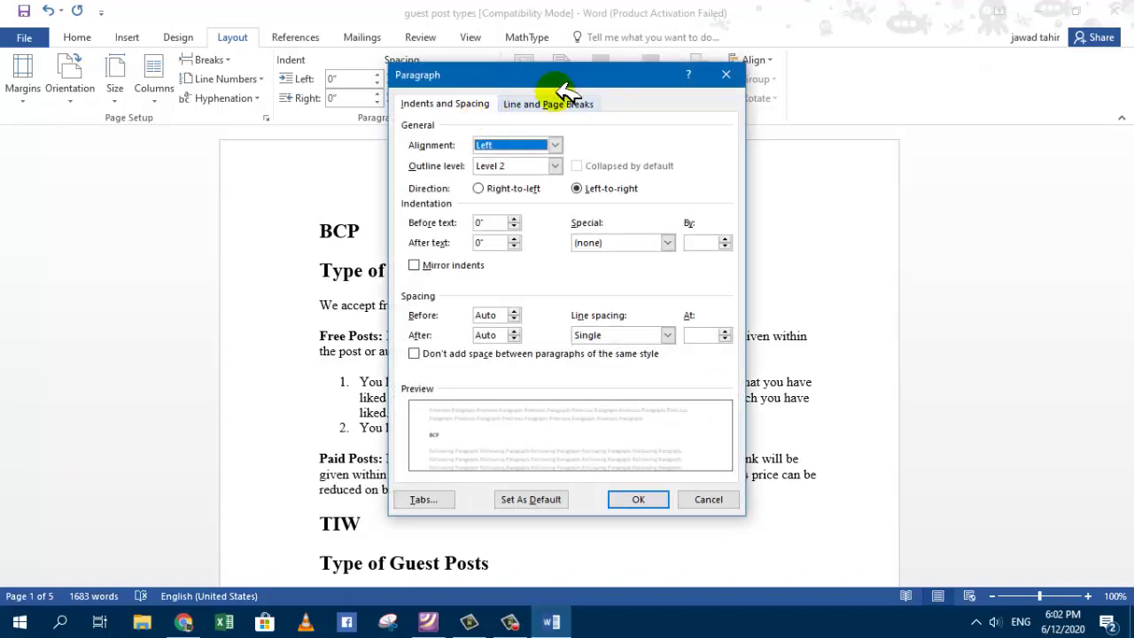
pyautogui.moveTo(560, 76); pyautogui.dragTo(670, 122)
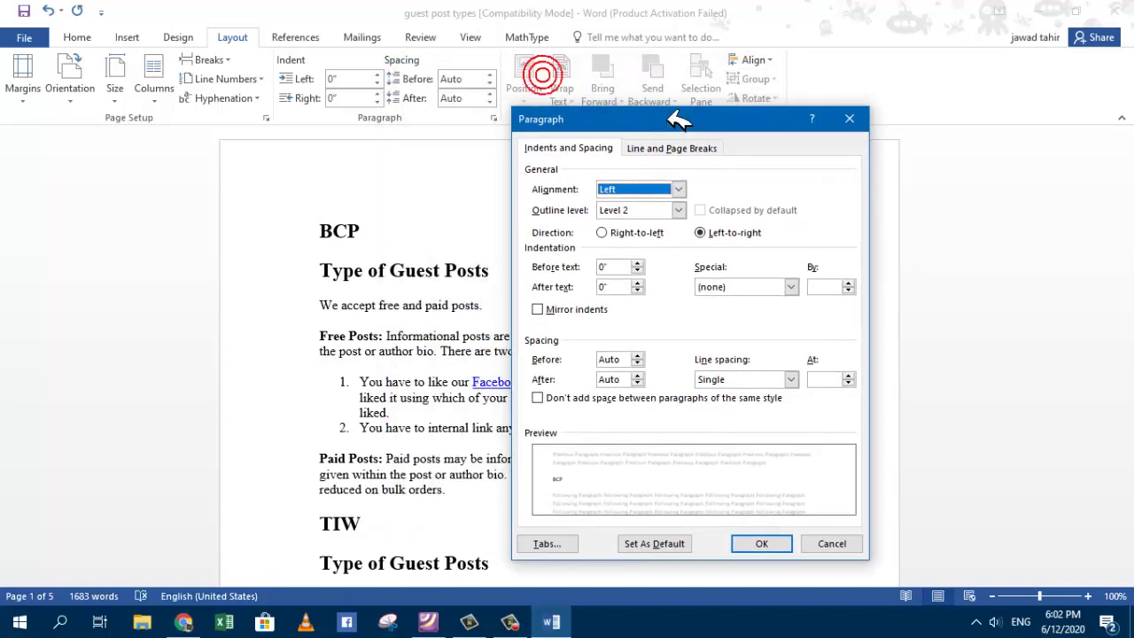
pyautogui.press('Escape')
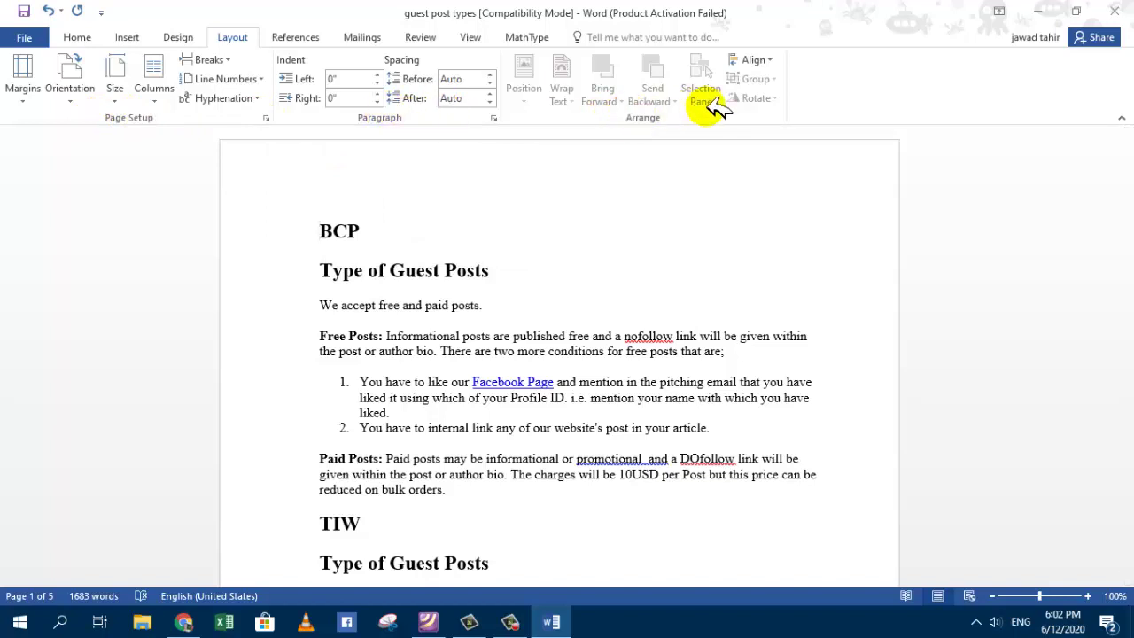
# View the Page Setup dialog's Paper and Layout tabs, then return to the textbook PDF
pyautogui.click(267, 118)
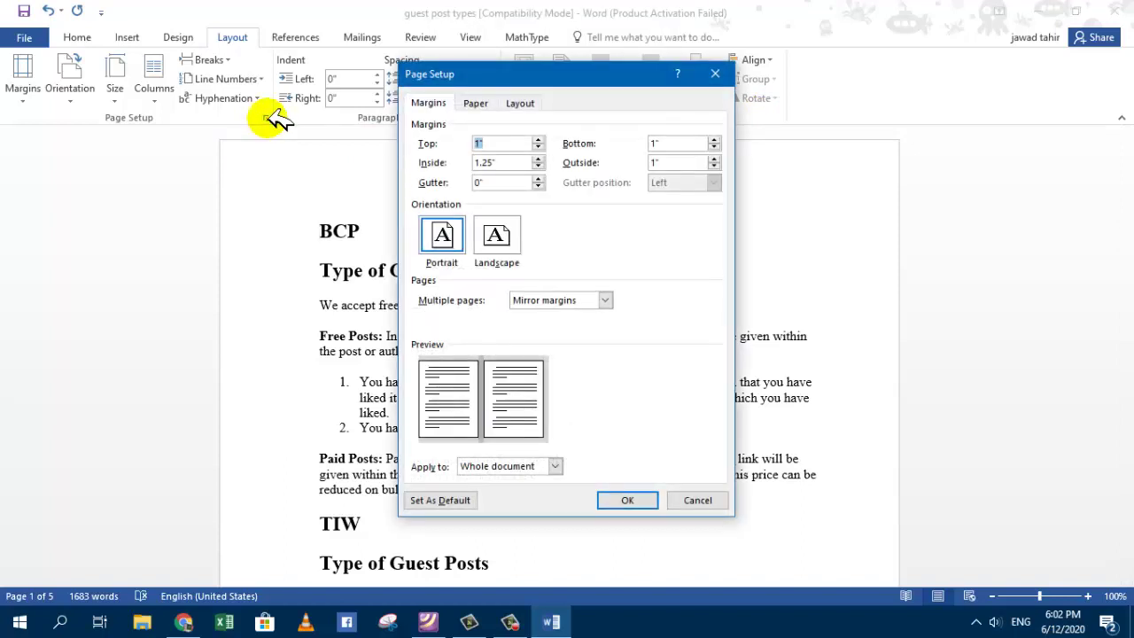
pyautogui.click(476, 104)
pyautogui.click(524, 103)
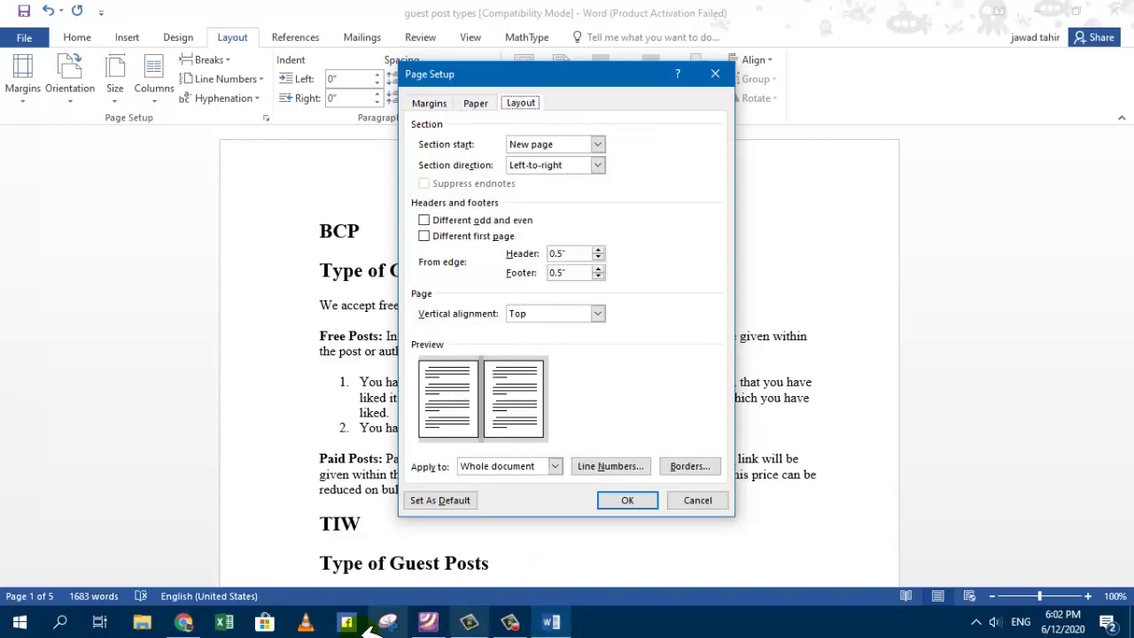
pyautogui.click(427, 623)
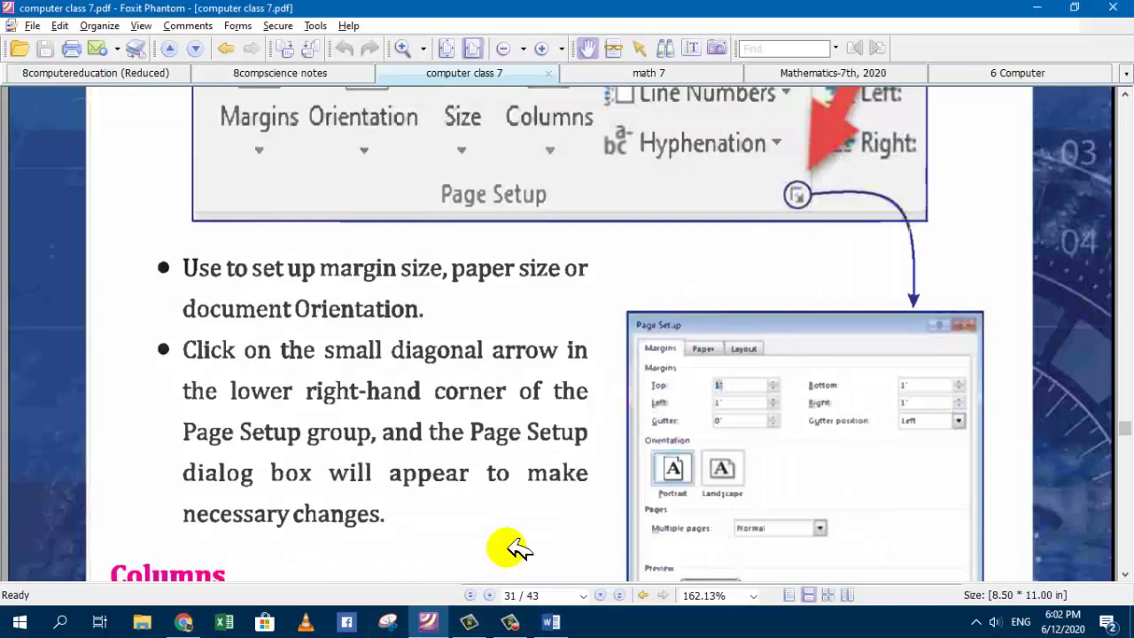
# Scroll the PDF until the Columns paragraph and both Breaks bullets on page 31 are visible
pyautogui.scroll(-1, 520, 519)
pyautogui.scroll(-1, 514, 504)
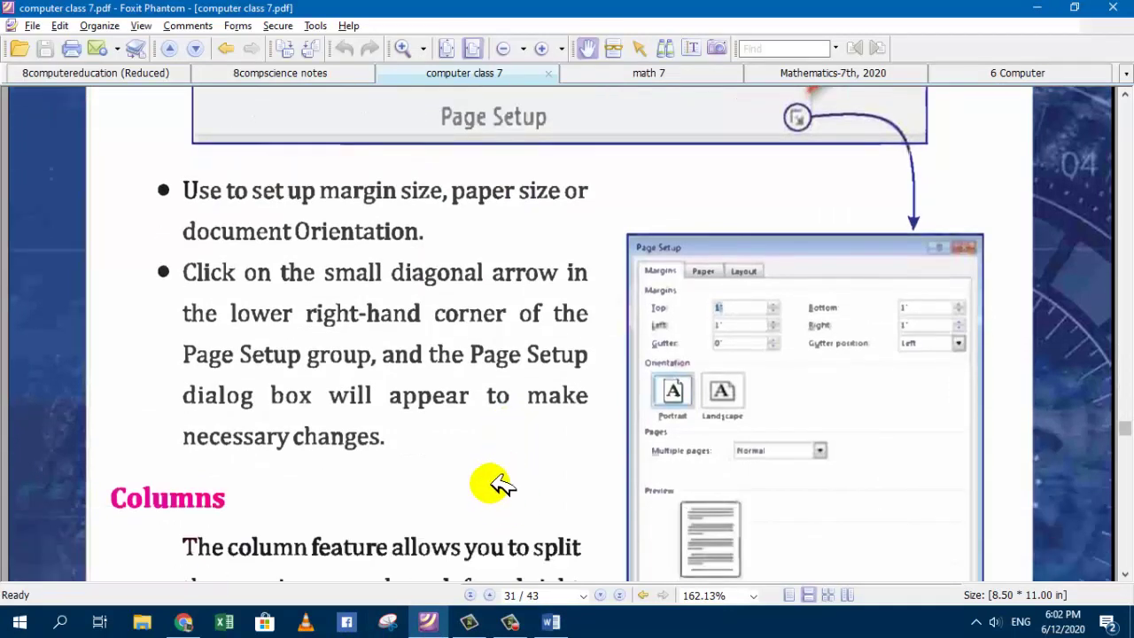
pyautogui.scroll(-3, 501, 456)
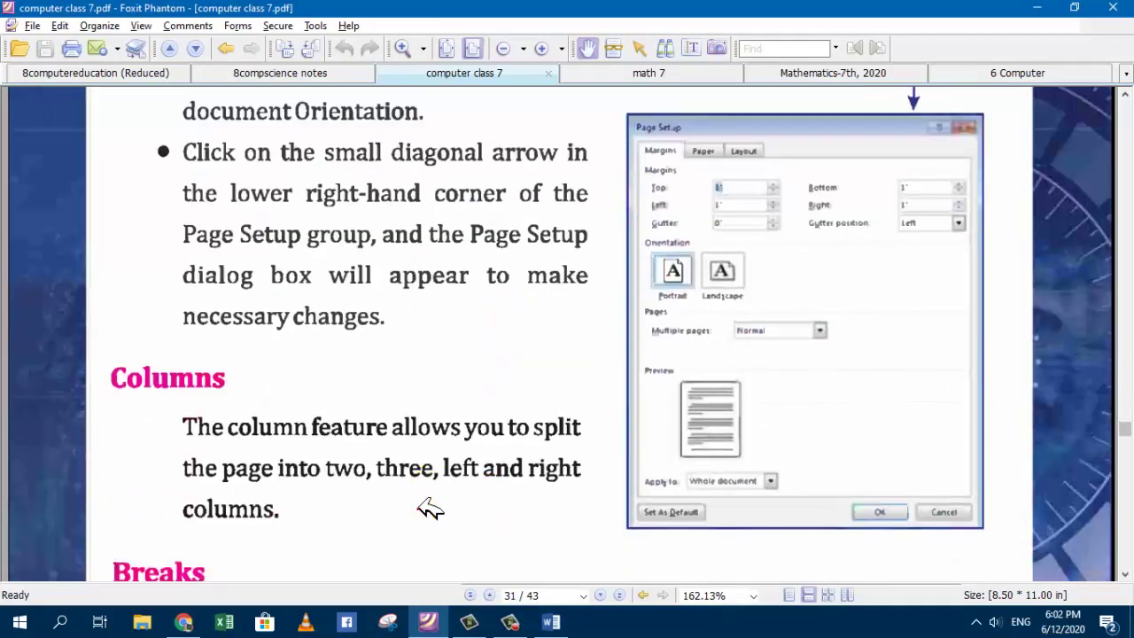
pyautogui.scroll(-1, 422, 450)
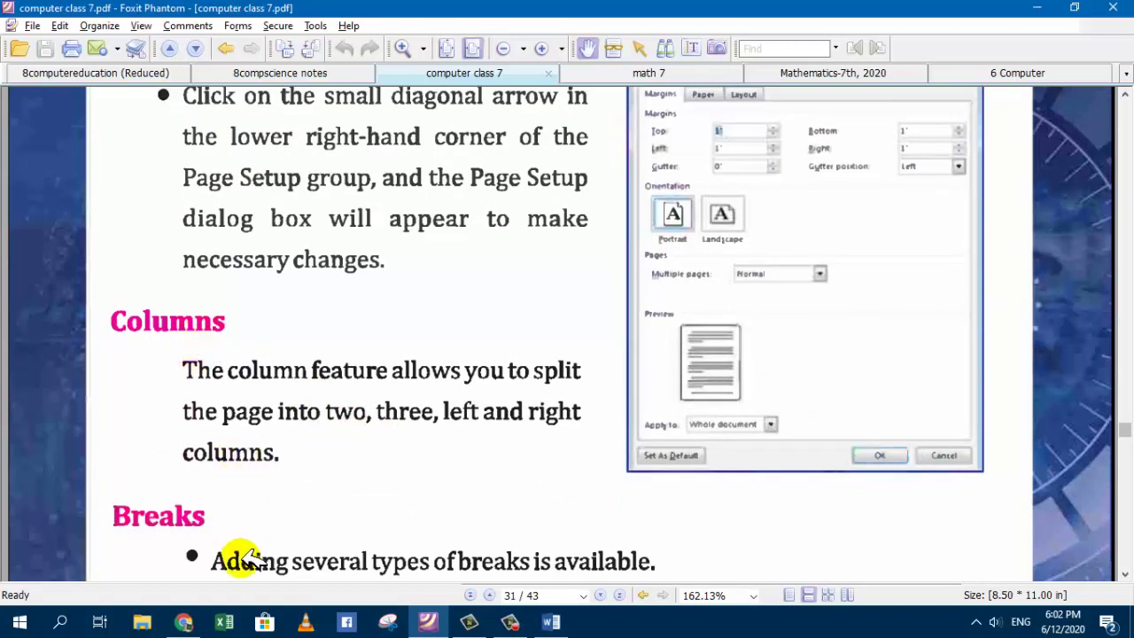
pyautogui.scroll(-3, 343, 507)
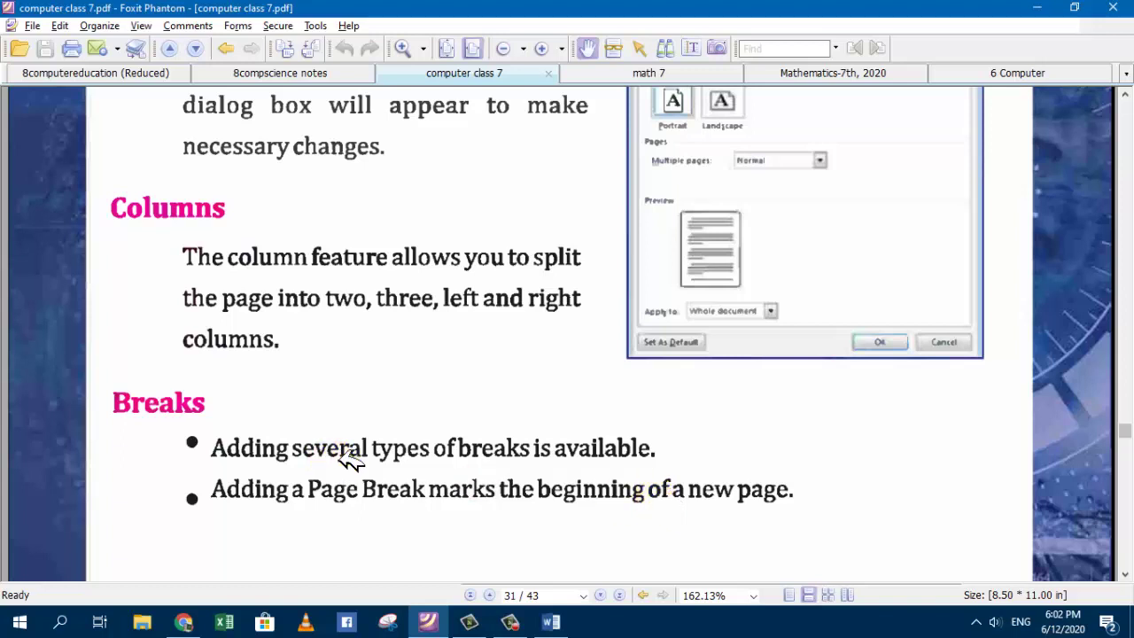
pyautogui.moveTo(350, 460); pyautogui.dragTo(350, 388)
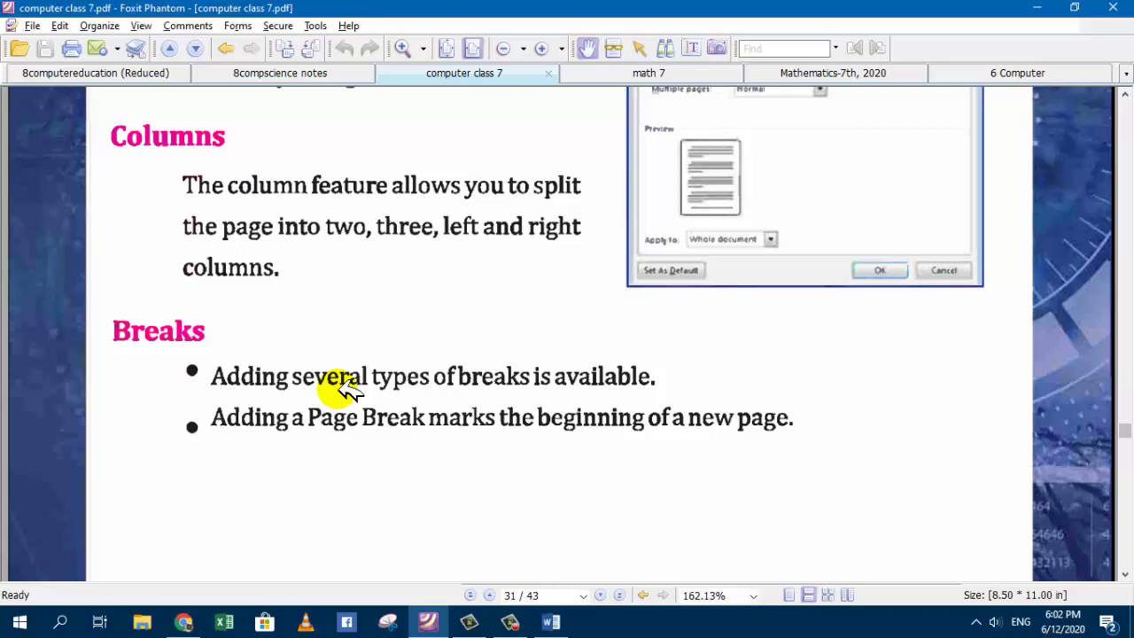
# Scroll to page 32, then back up to the Layout ribbon's Page Setup group image on page 31
pyautogui.click(514, 622)
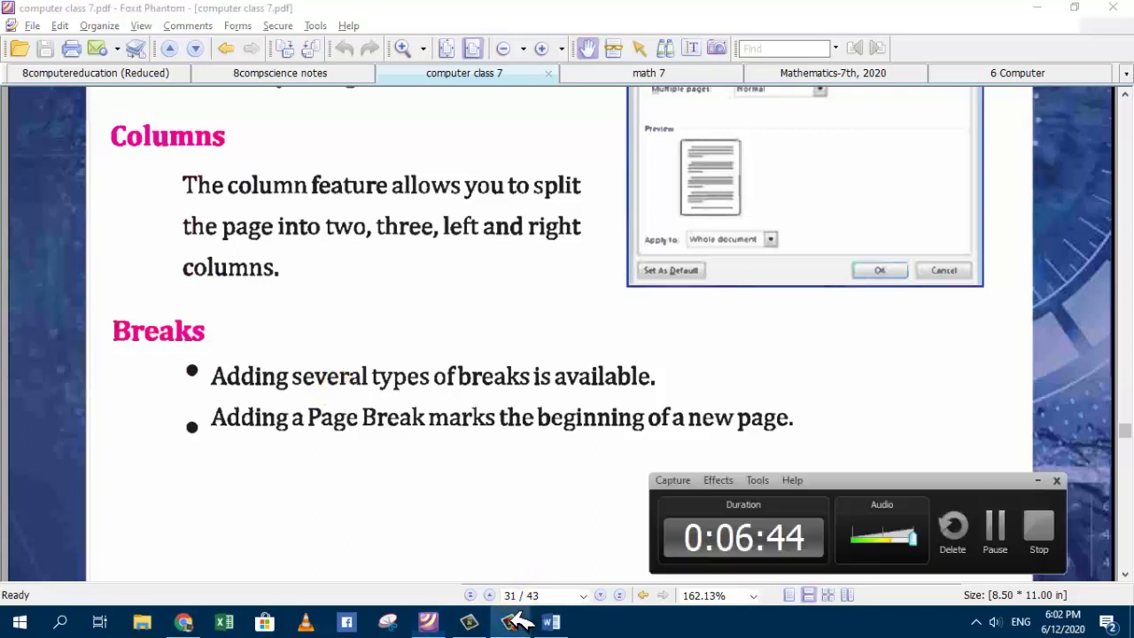
pyautogui.click(513, 622)
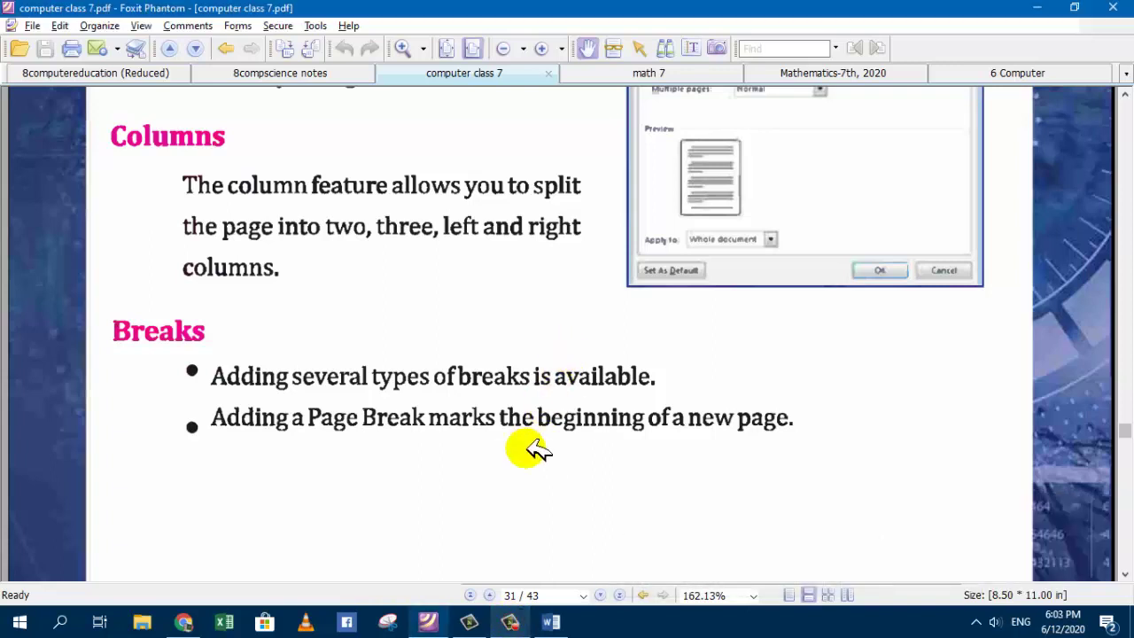
pyautogui.scroll(-3, 556, 240)
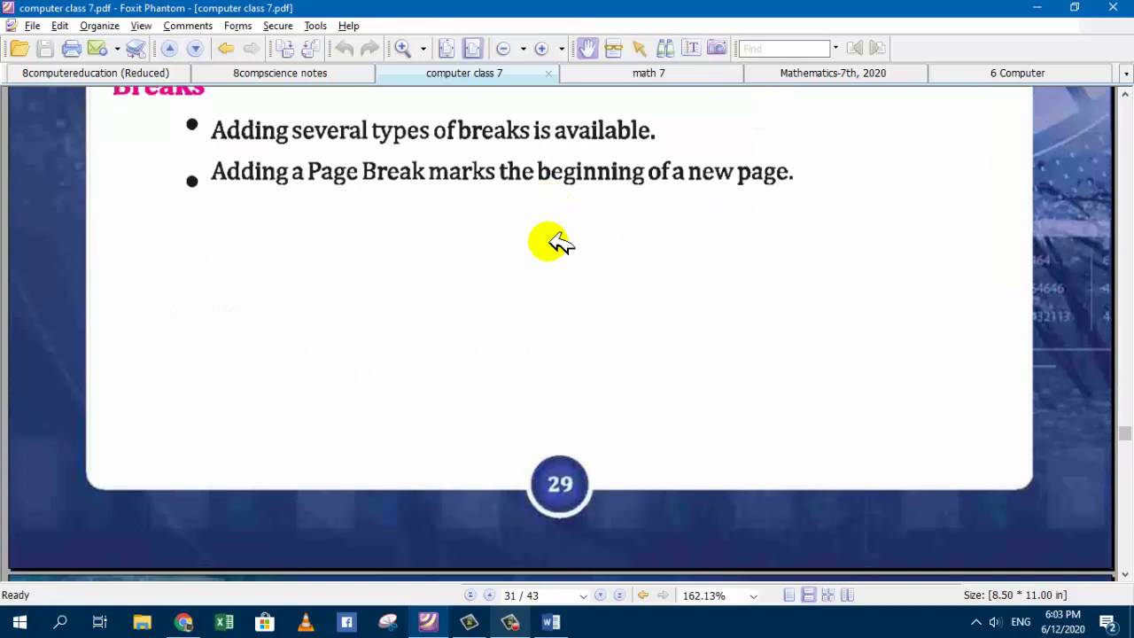
pyautogui.scroll(-3, 557, 241)
pyautogui.scroll(-3, 556, 241)
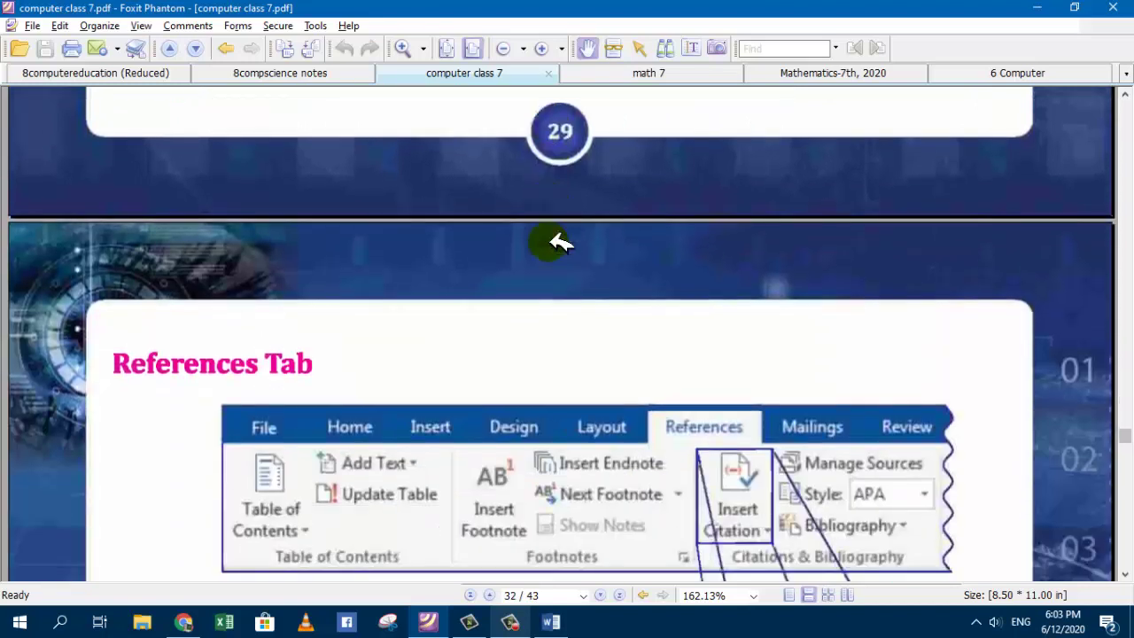
pyautogui.scroll(5, 556, 241)
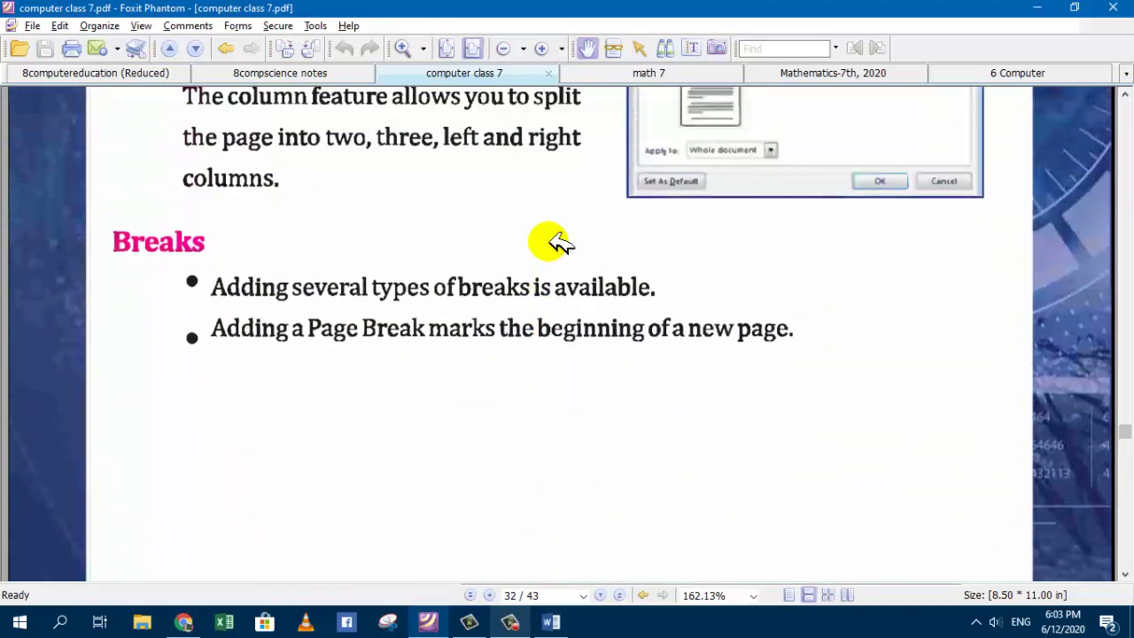
pyautogui.scroll(2, 556, 241)
pyautogui.scroll(1, 557, 241)
pyautogui.scroll(1, 556, 241)
pyautogui.scroll(1, 557, 241)
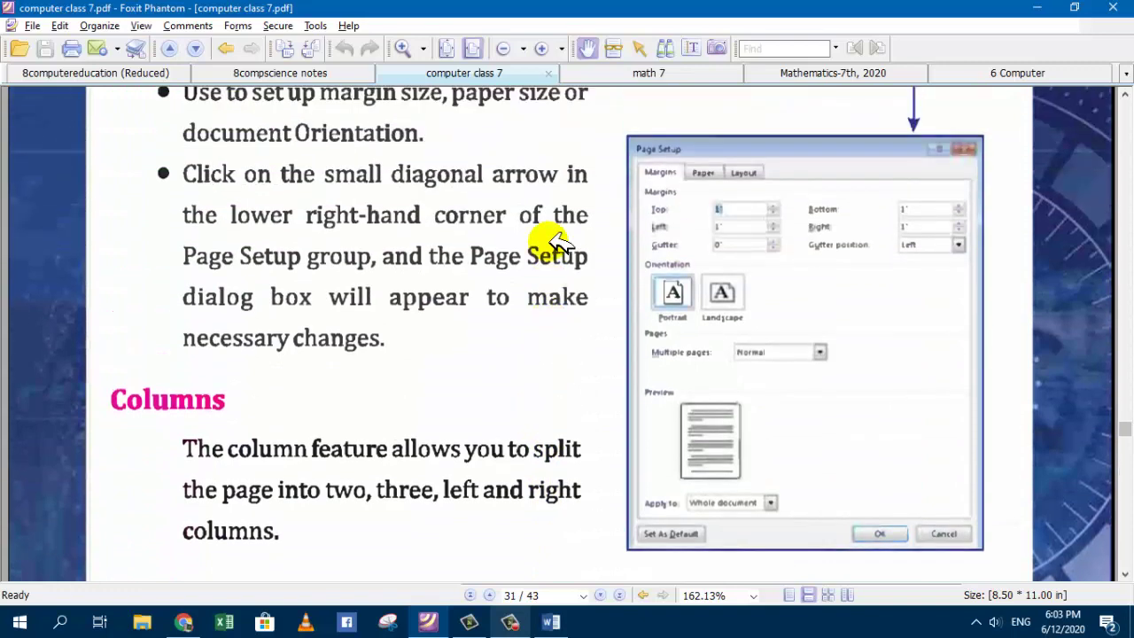
pyautogui.scroll(2, 556, 241)
pyautogui.scroll(1, 556, 241)
pyautogui.scroll(2, 556, 241)
pyautogui.scroll(1, 556, 241)
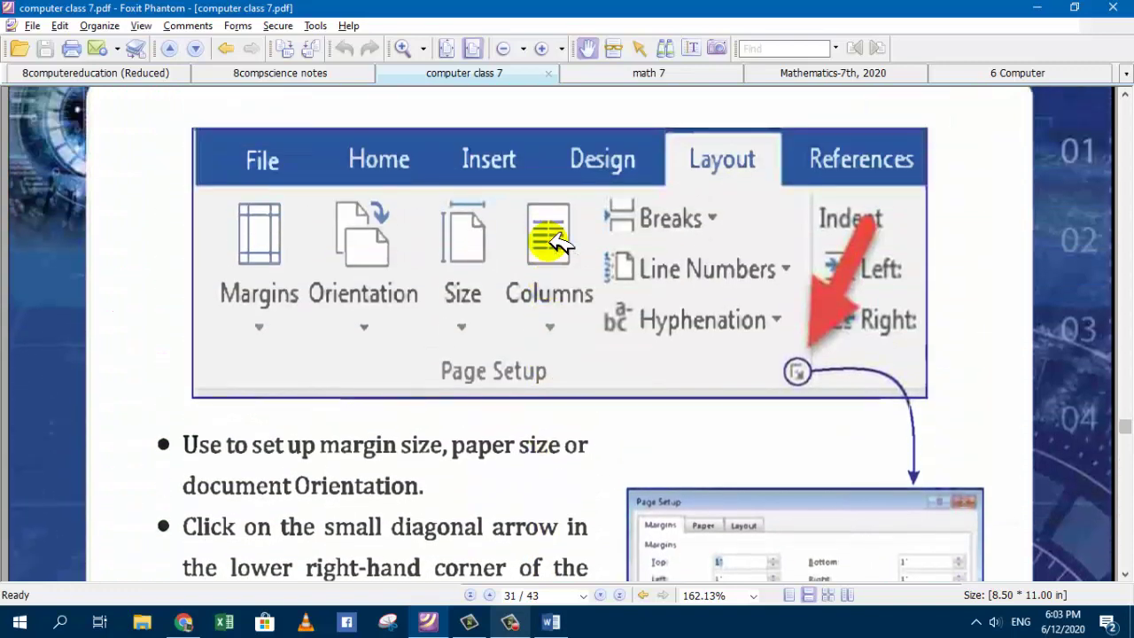
pyautogui.scroll(1, 556, 240)
pyautogui.scroll(2, 556, 241)
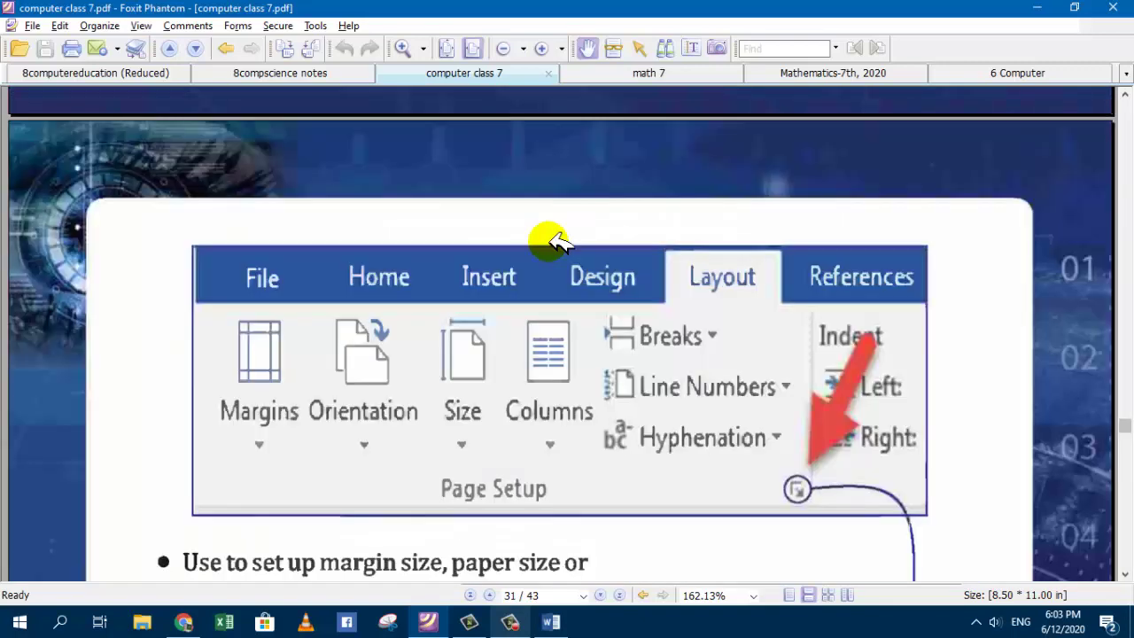
pyautogui.scroll(-1, 556, 241)
pyautogui.scroll(-2, 556, 241)
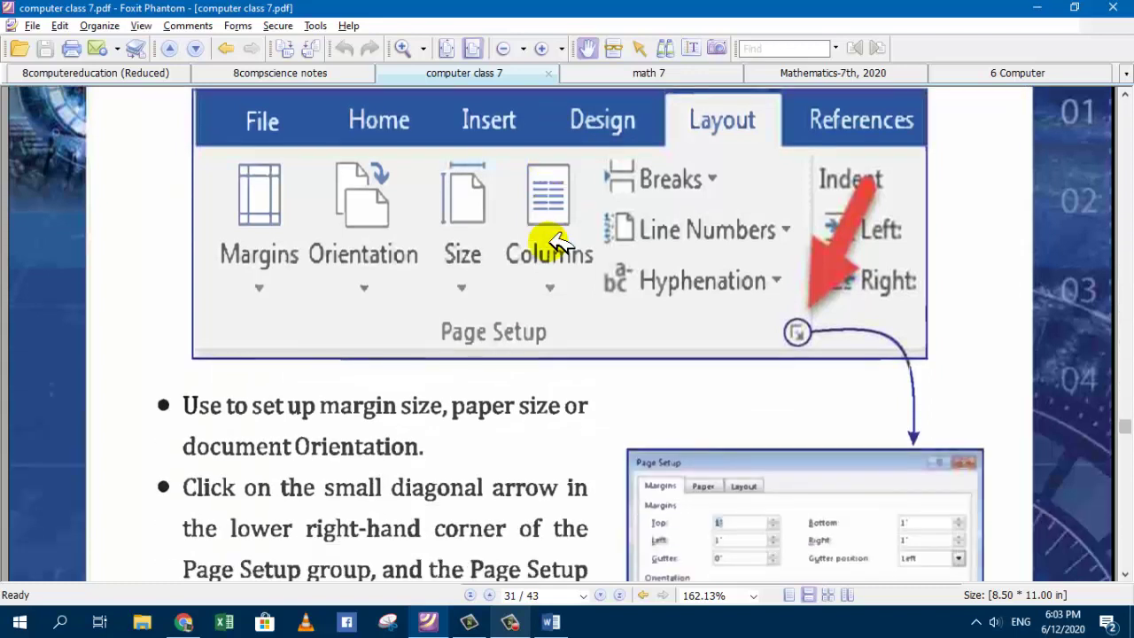